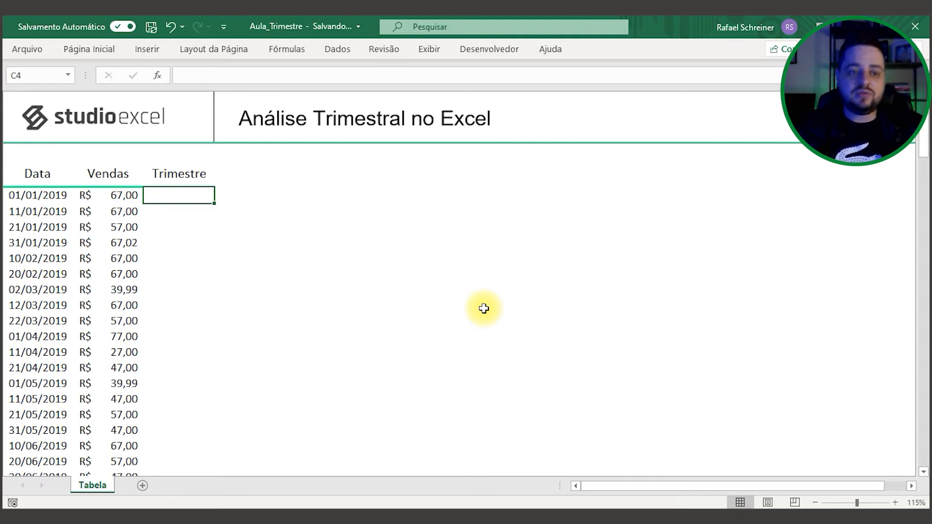
drag(35, 173, 38, 258)
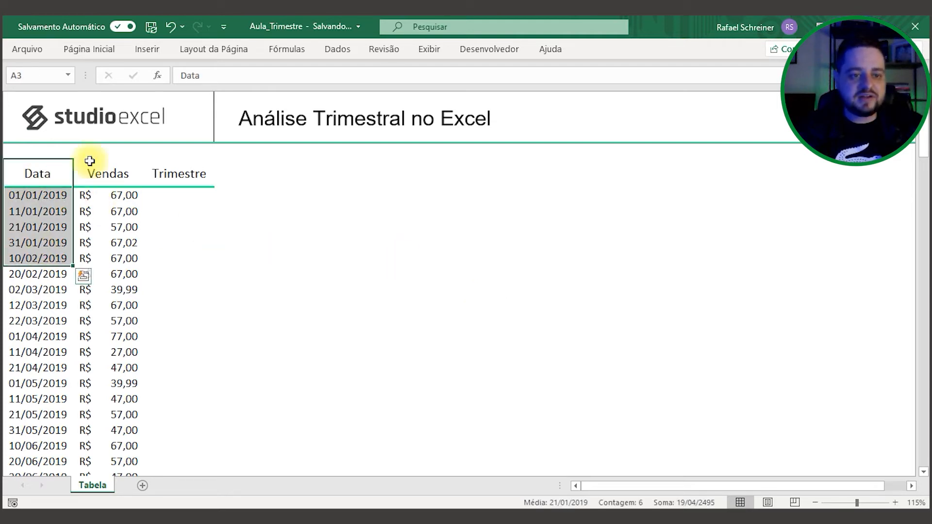
drag(114, 168, 115, 253)
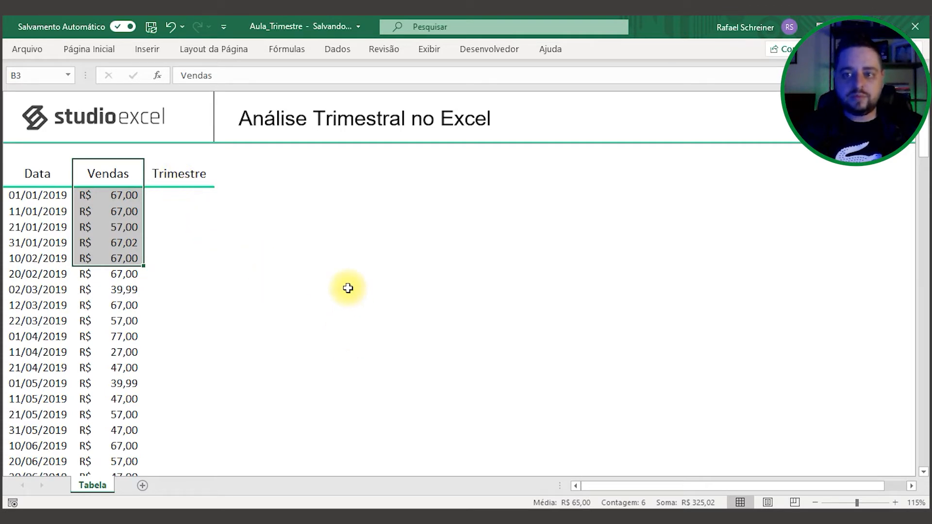
click(372, 244)
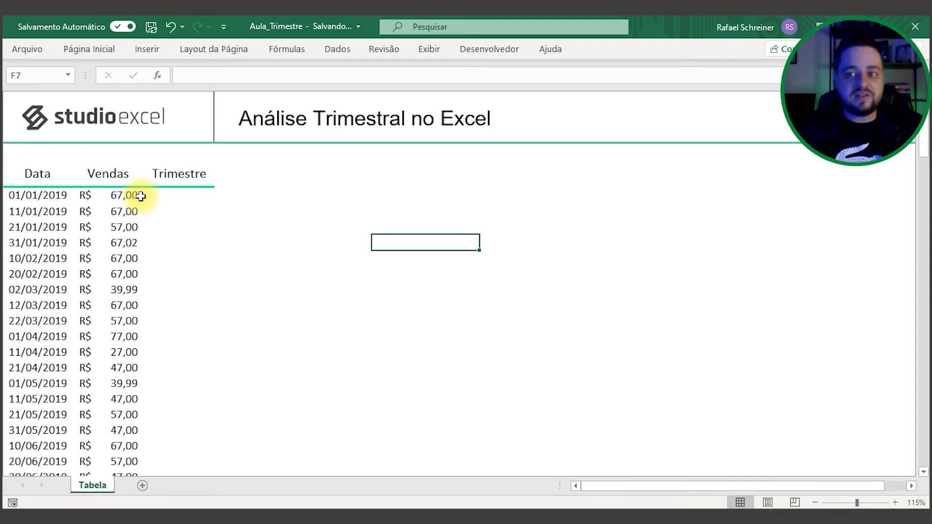
Step: Enter =MÊS(A4) in cell C4 and fill the formula down the whole Trimestre column
click(182, 195)
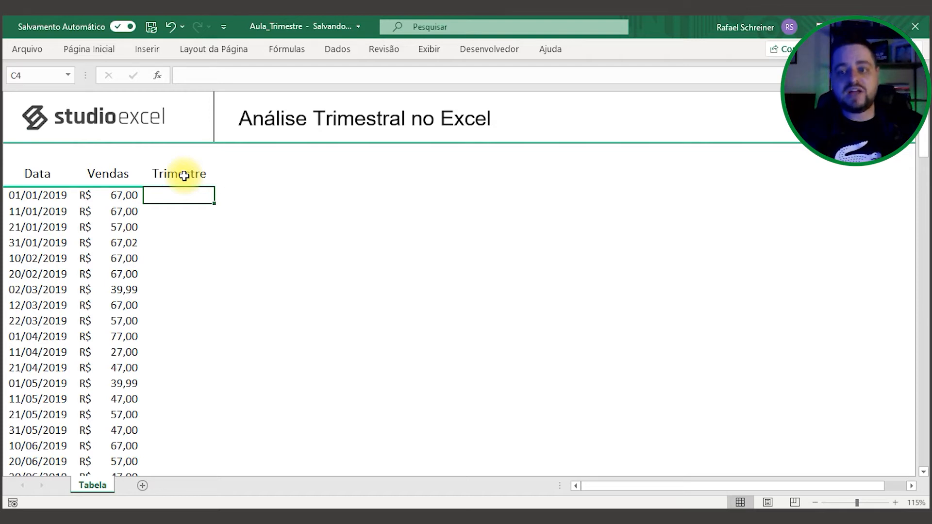
text(=mês)
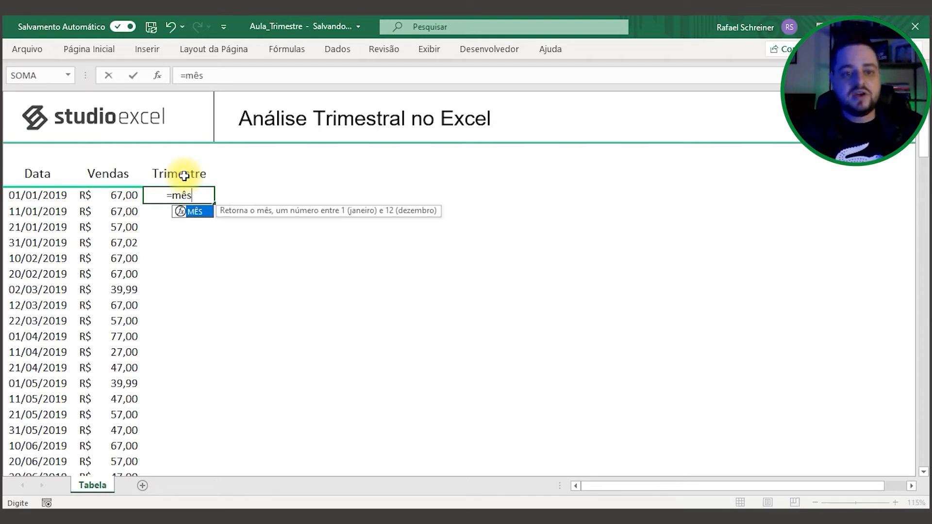
key(Tab)
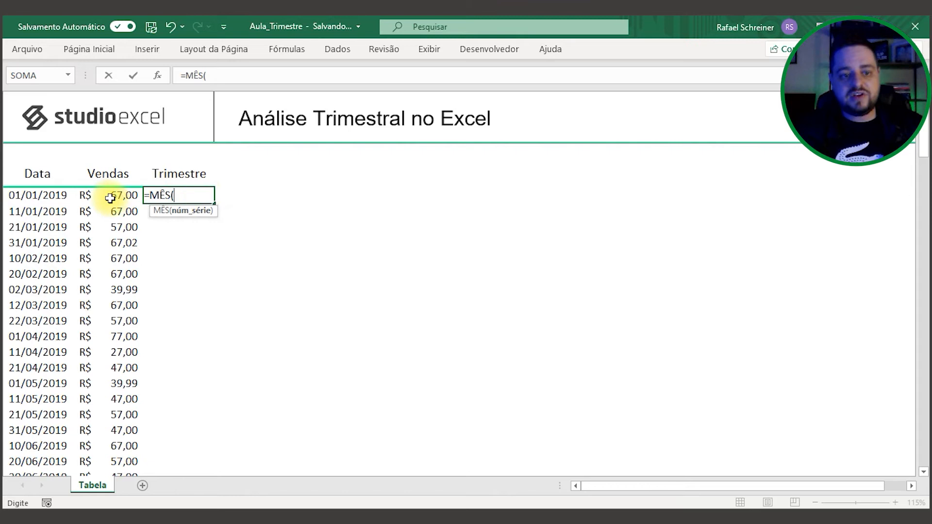
click(65, 195)
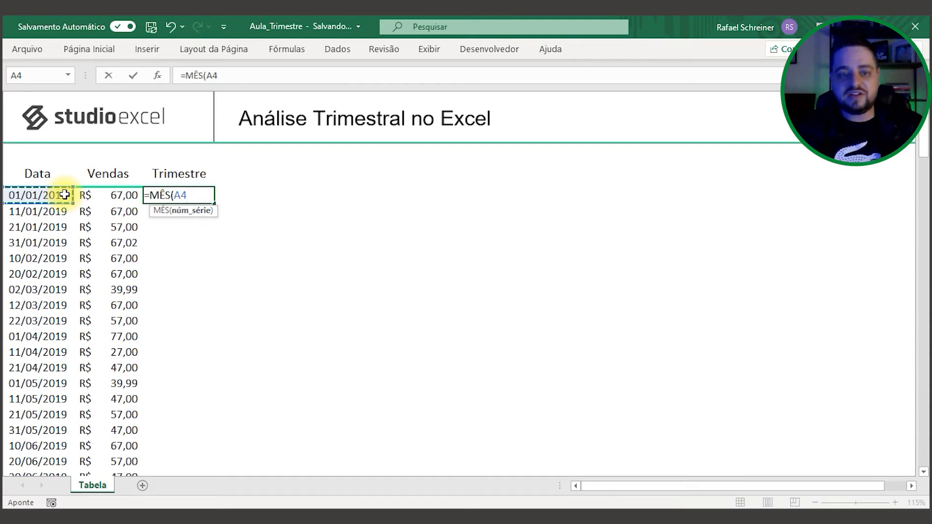
text())
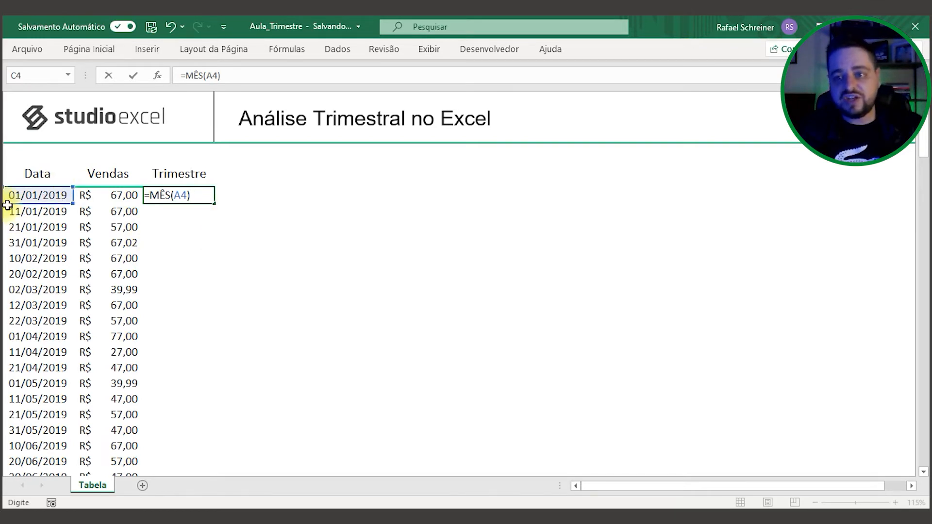
key(Return)
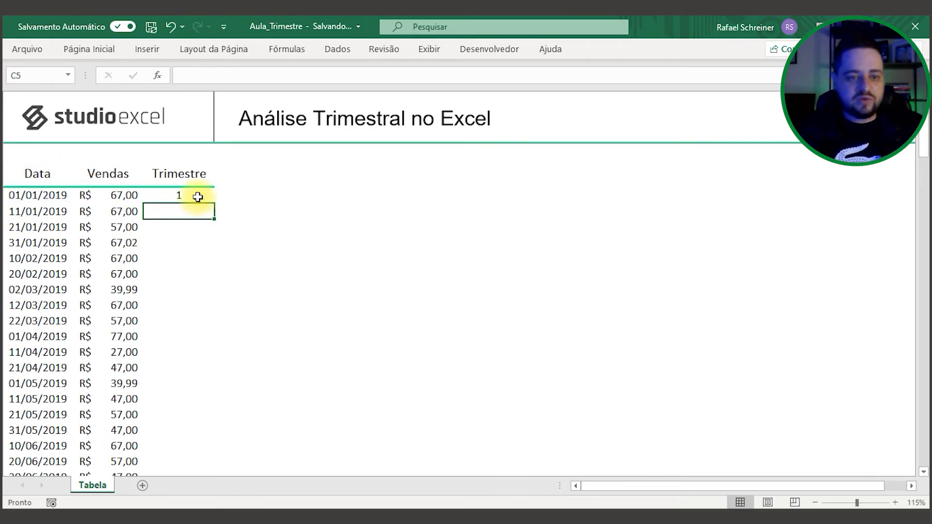
click(198, 196)
double_click(212, 204)
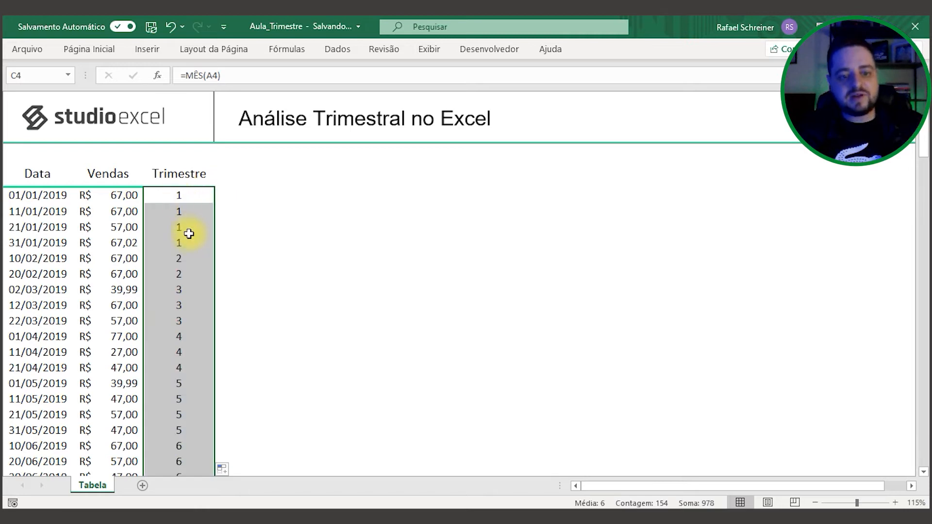
Step: Change the C4 formula to =MÊS(A4)/3 and fill it down the Trimestre column
click(179, 193)
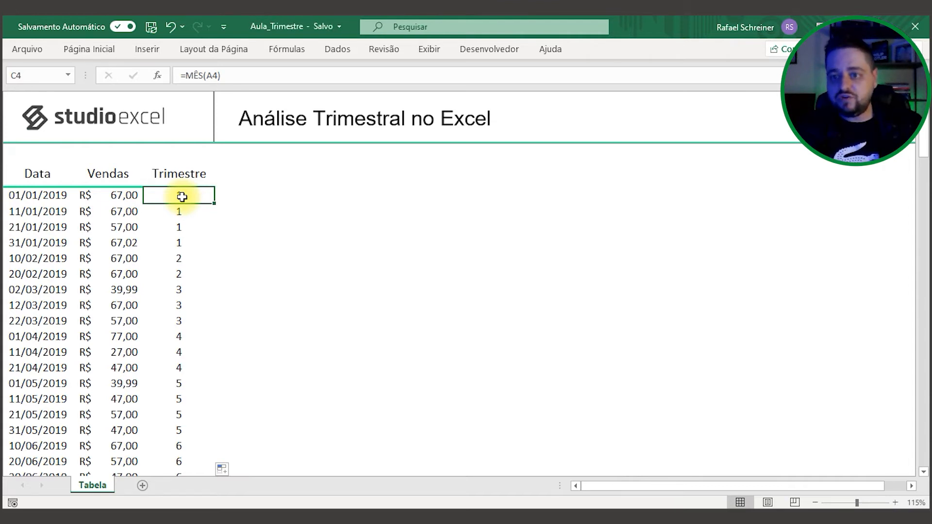
click(245, 75)
text(/3)
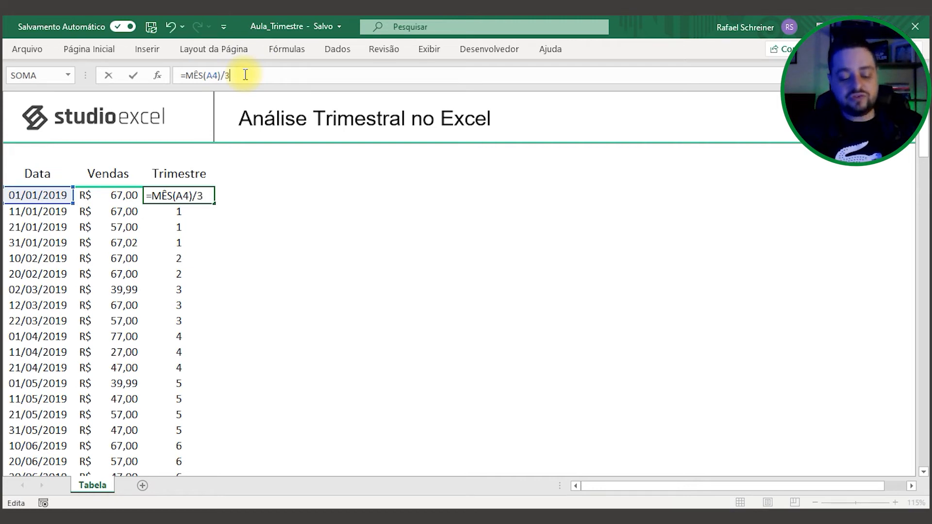
key(Return)
click(183, 196)
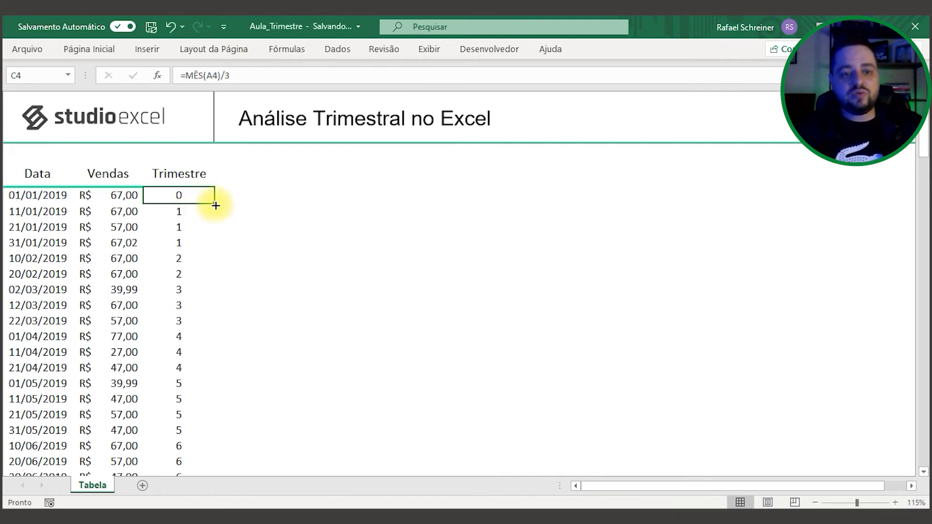
double_click(214, 203)
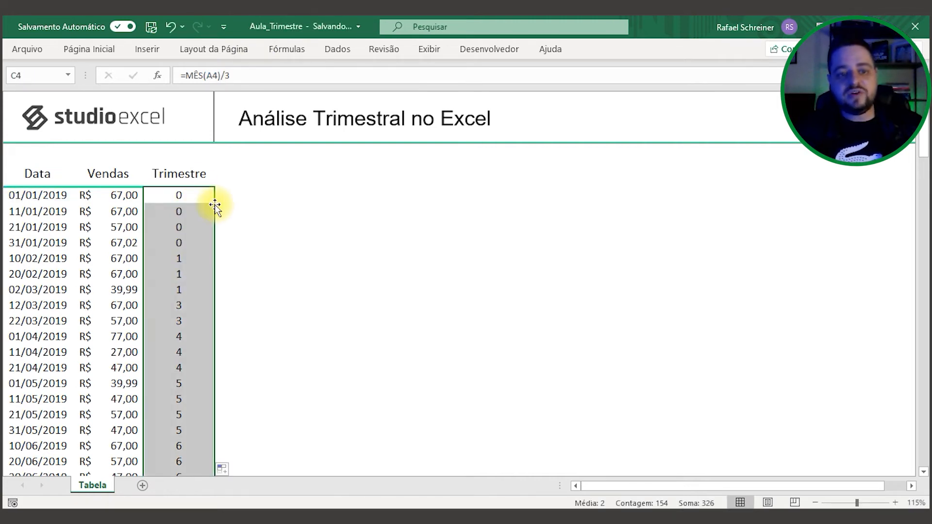
Step: Wrap the C4 formula as =ARREDONDAR.PARA.CIMA(MÊS(A4)/3;0) and fill it down the Trimestre column
click(189, 199)
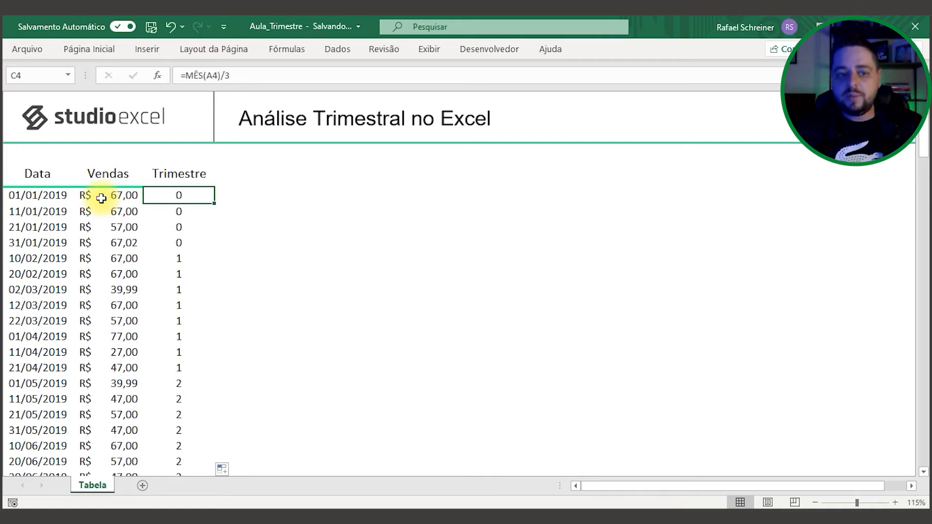
click(187, 77)
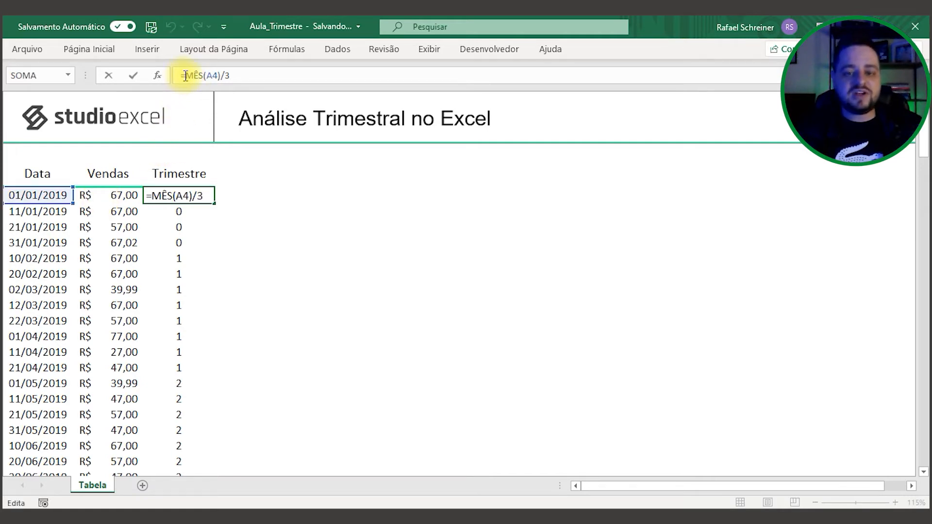
text(arr)
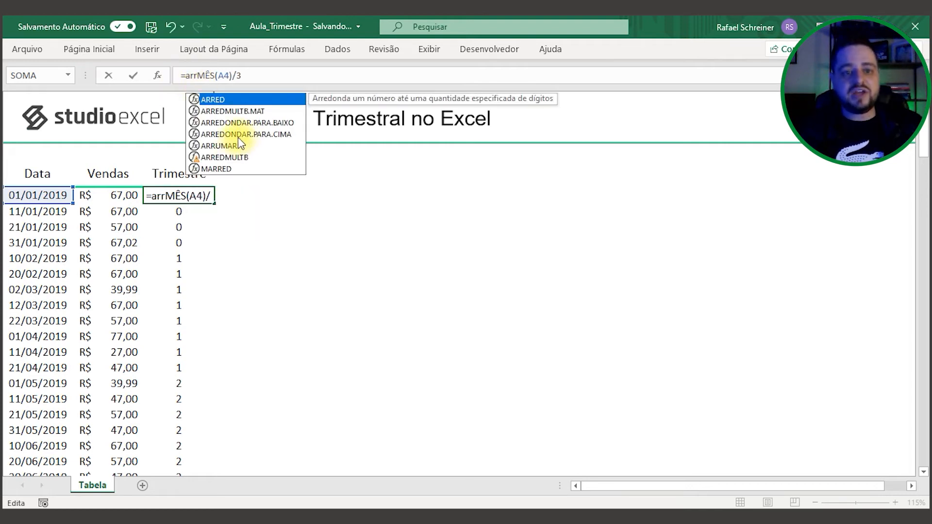
double_click(243, 135)
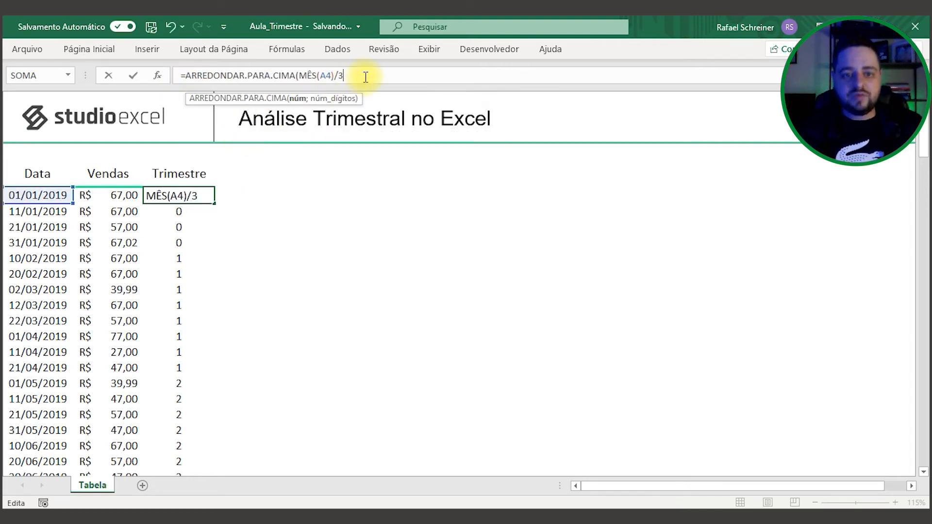
text(;)
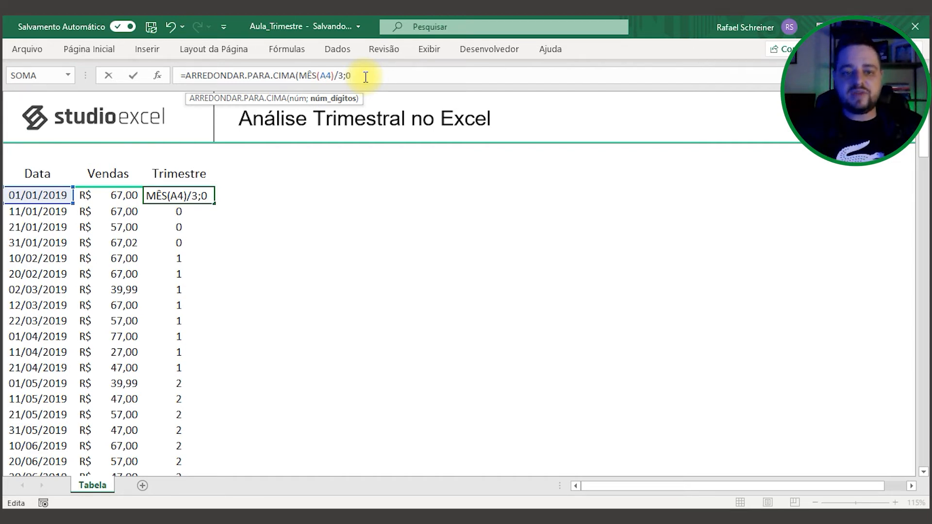
text(0))
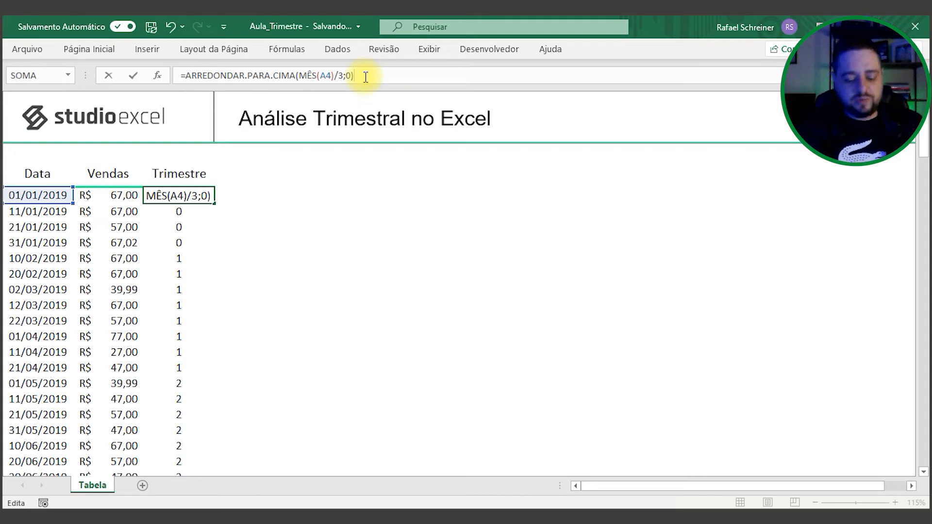
key(Return)
click(194, 198)
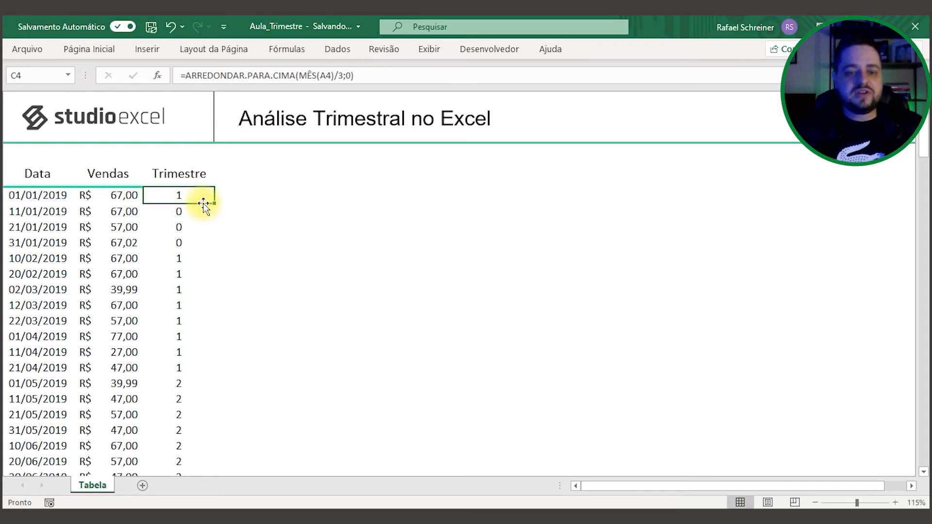
double_click(214, 202)
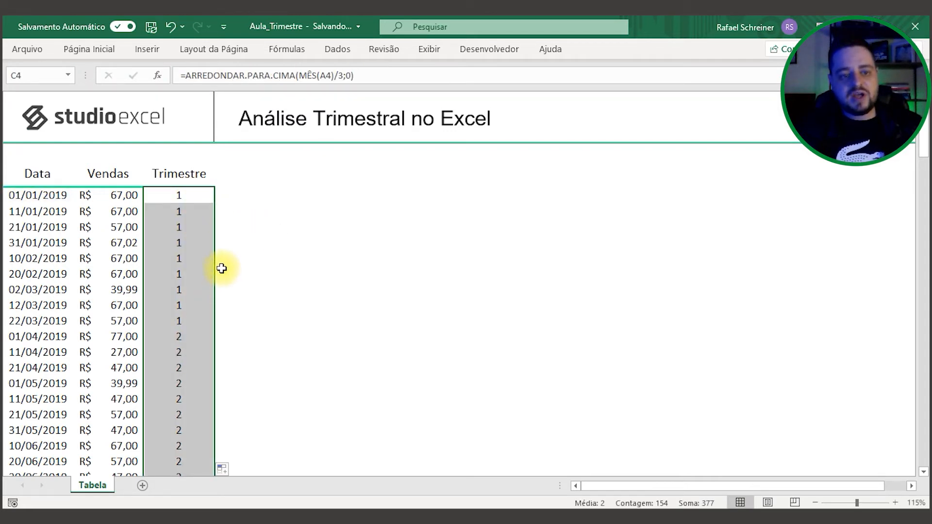
Step: Turn on filtering for the Data, Vendas and Trimestre headers in A3:C3
click(268, 212)
scroll(194, 244, down, 2)
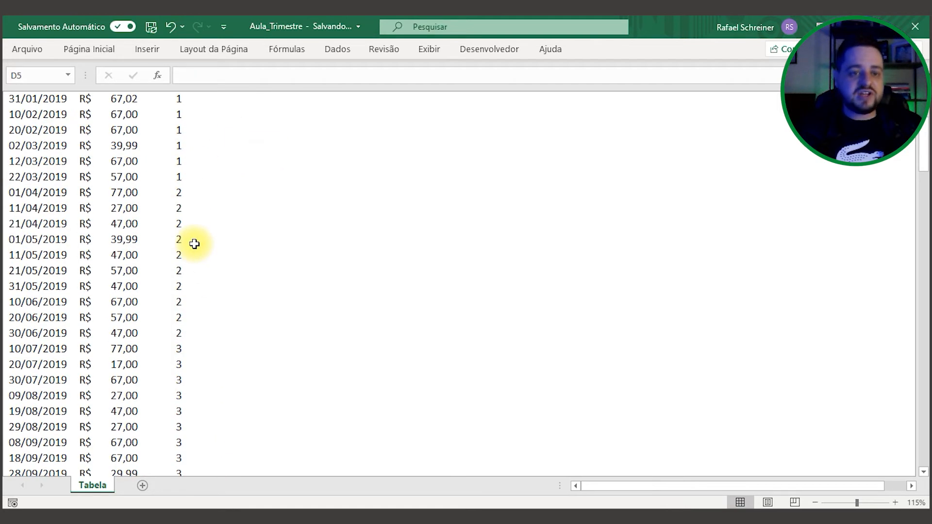
scroll(195, 243, up, 2)
click(187, 174)
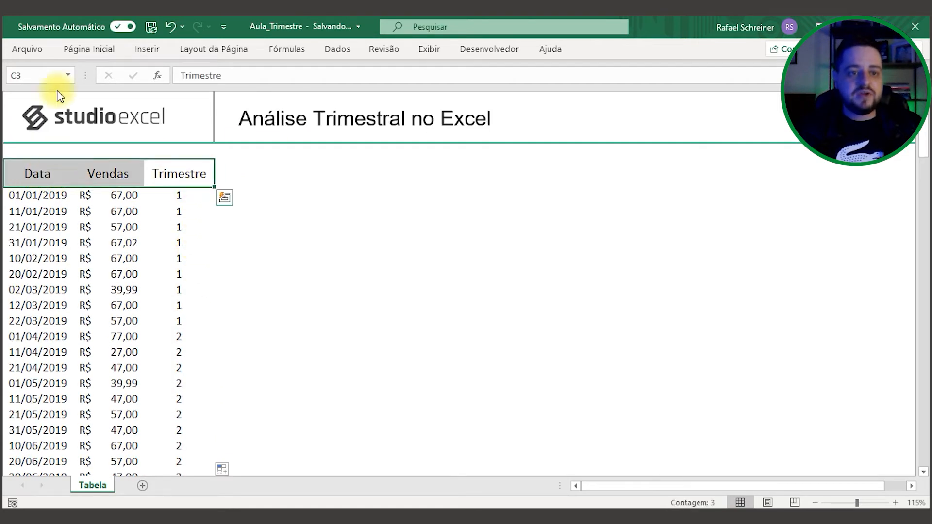
click(102, 54)
click(747, 91)
click(764, 179)
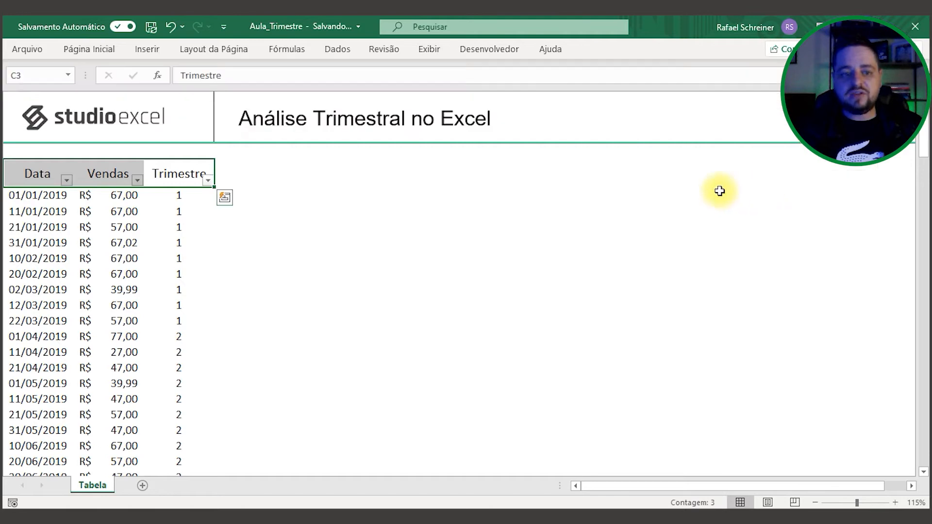
Step: Filter the Trimestre column to show only quarter 1 and review the remaining rows
click(128, 211)
click(208, 180)
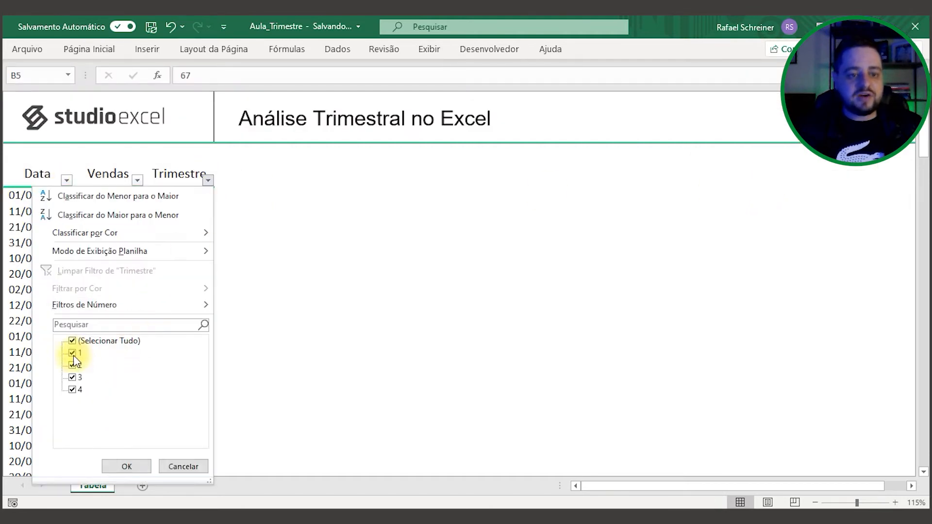
click(72, 365)
click(73, 389)
click(127, 466)
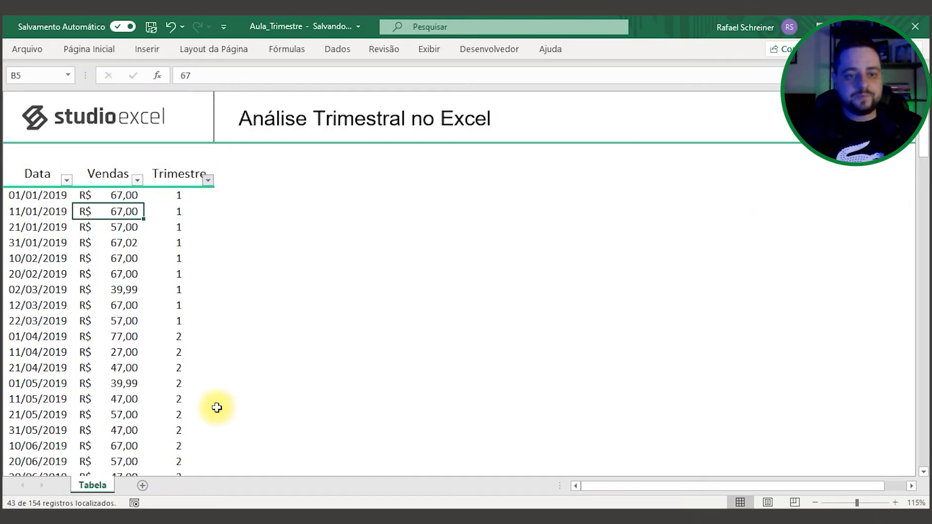
click(308, 242)
scroll(202, 310, down, 12)
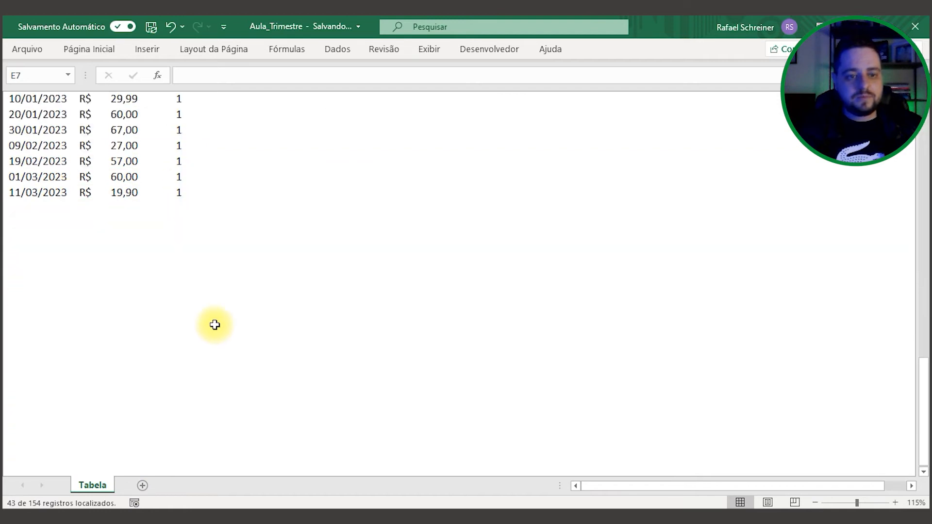
scroll(214, 324, up, 12)
Step: Reset the Trimestre filter to show all quarters again
click(208, 180)
click(97, 342)
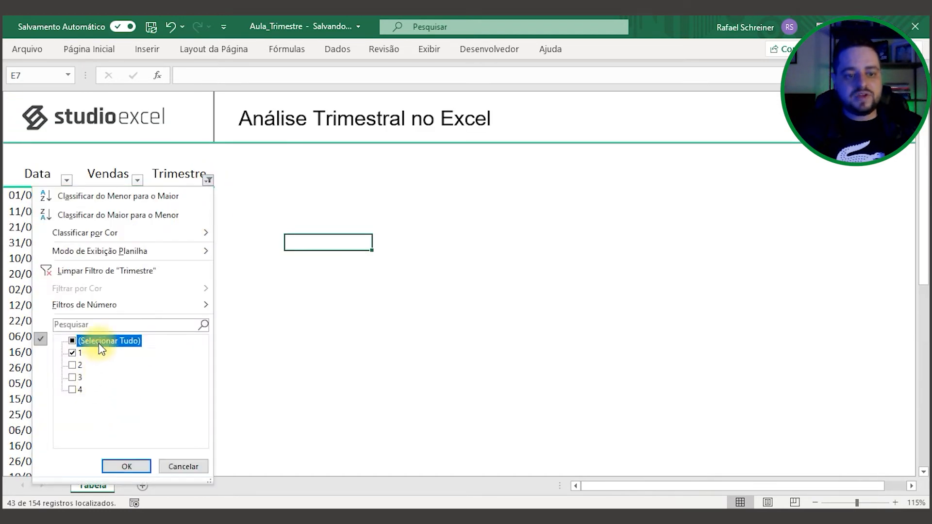
click(126, 467)
Step: Add a new column header "Ano" in cell D3, beside Trimestre
click(281, 272)
scroll(125, 317, down, 5)
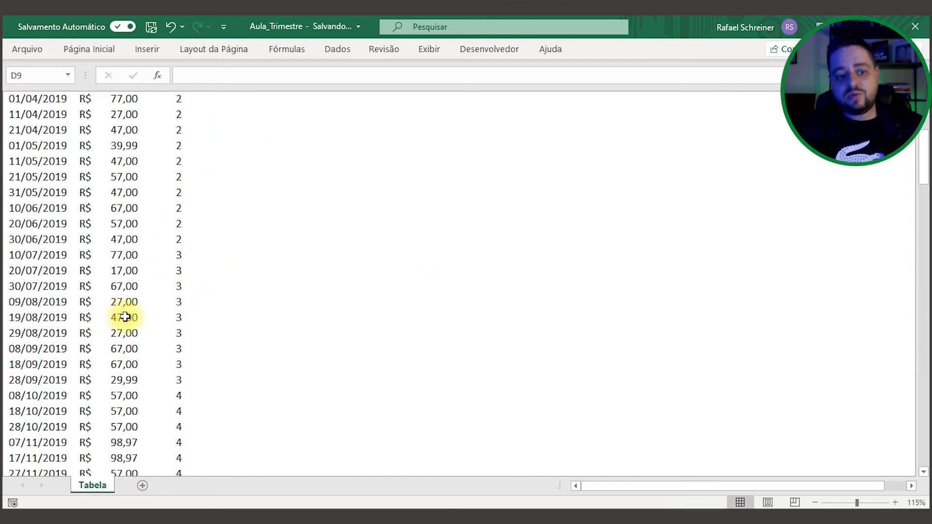
scroll(125, 317, down, 4)
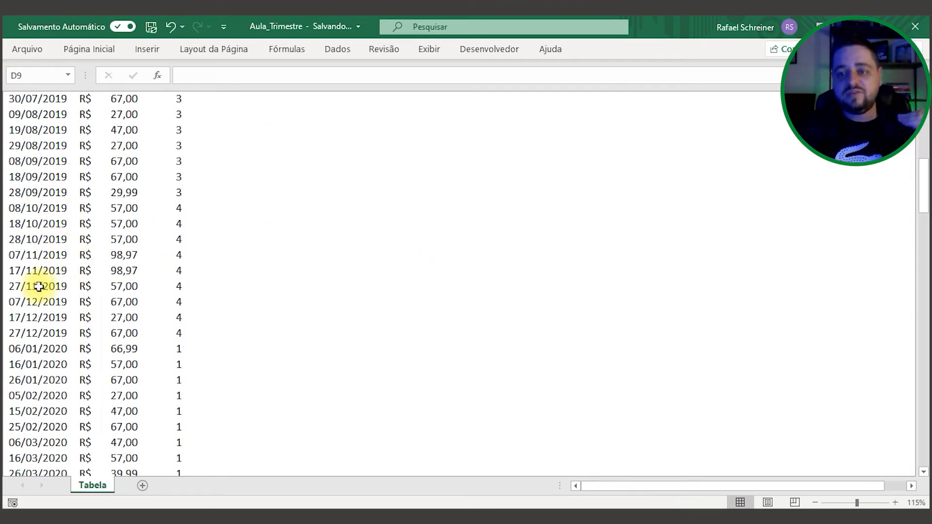
scroll(46, 293, up, 8)
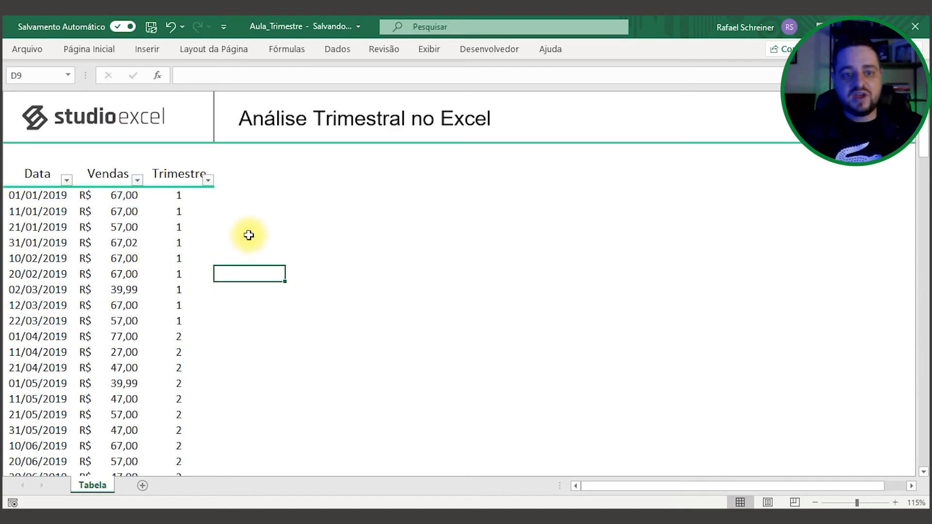
key(Up)
click(236, 180)
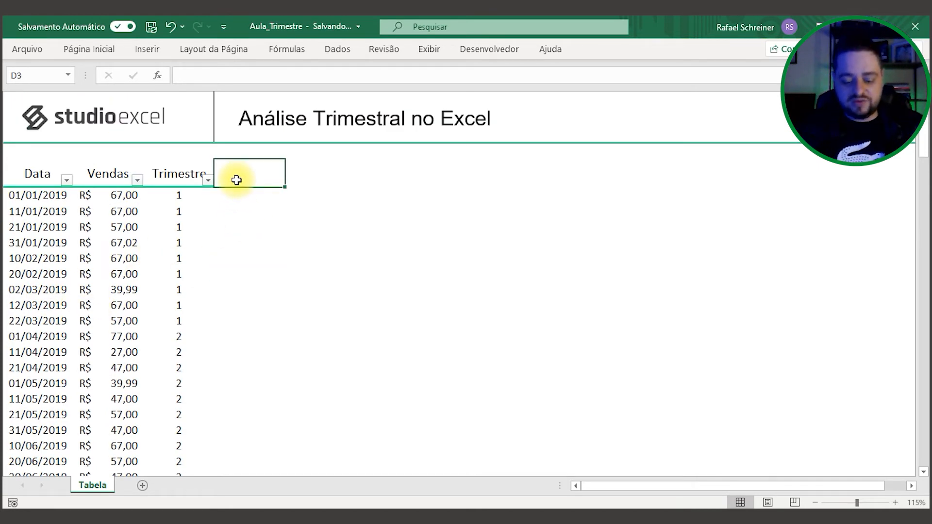
text(Ano)
key(Return)
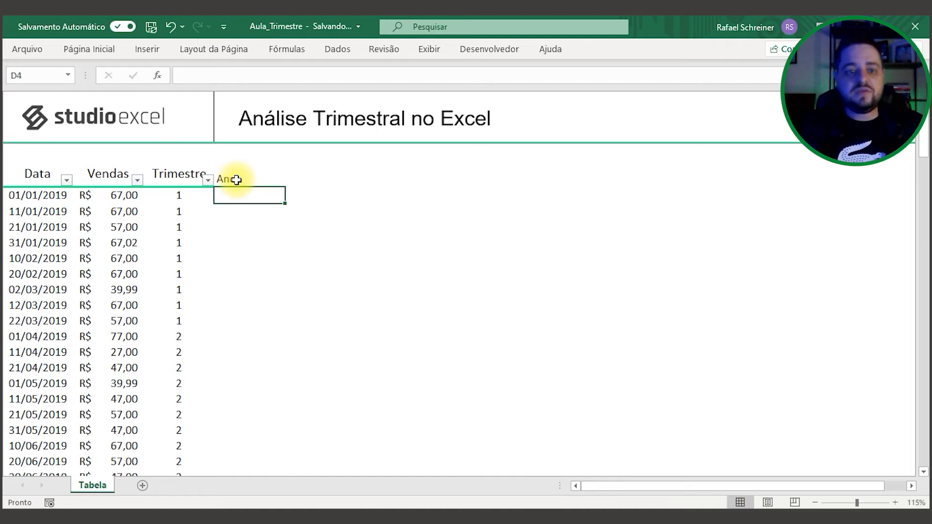
Step: Copy the formatting of the Trimestre header onto the Ano header in D3
click(153, 167)
click(92, 48)
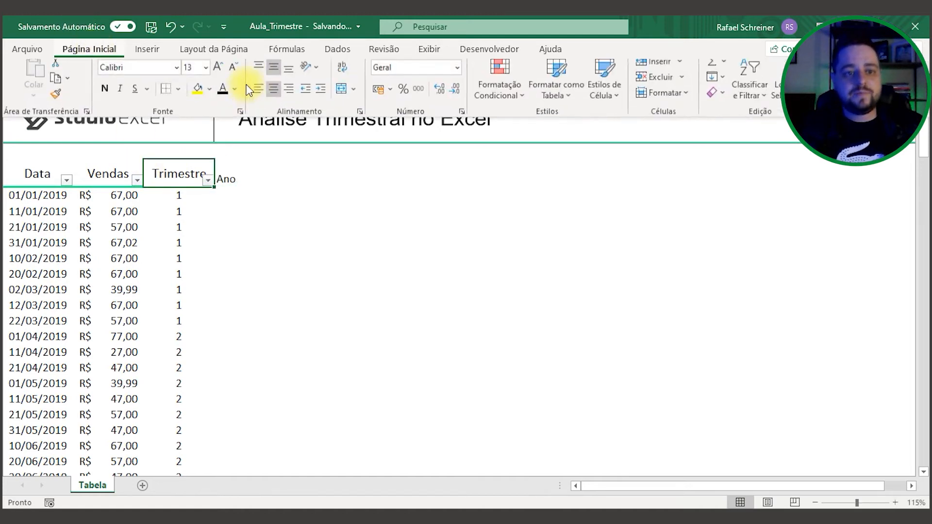
click(56, 100)
click(244, 176)
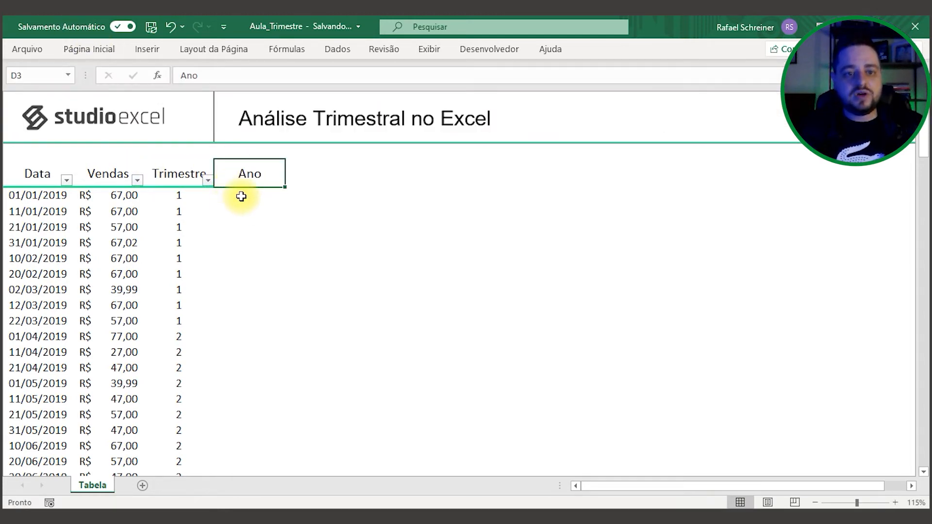
Step: Calculate the year in D4 with =ANO(A4) and fill the formula down the whole Ano column
click(242, 196)
text(=ano()
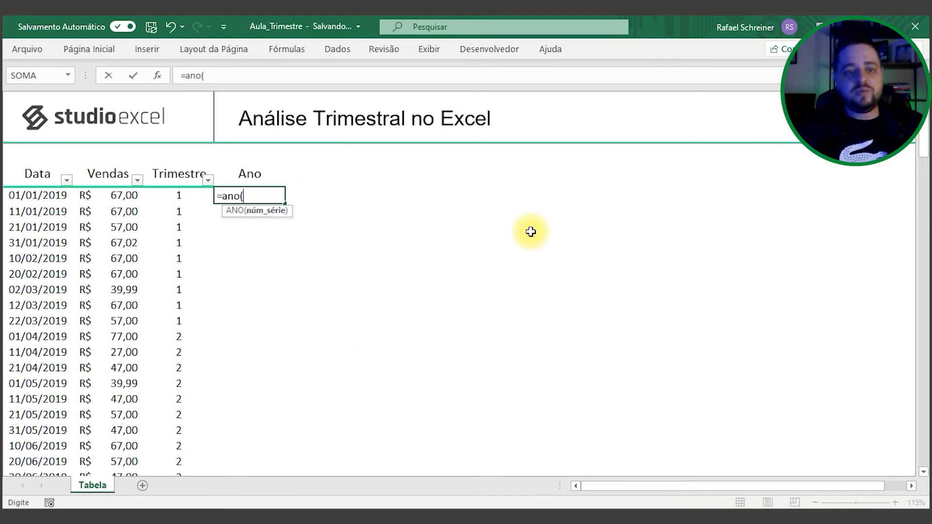
click(65, 194)
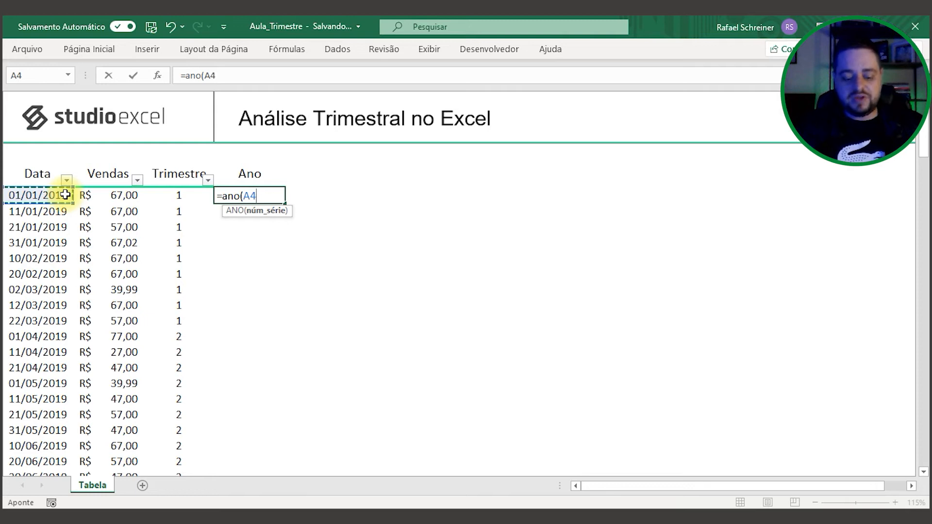
text())
key(Return)
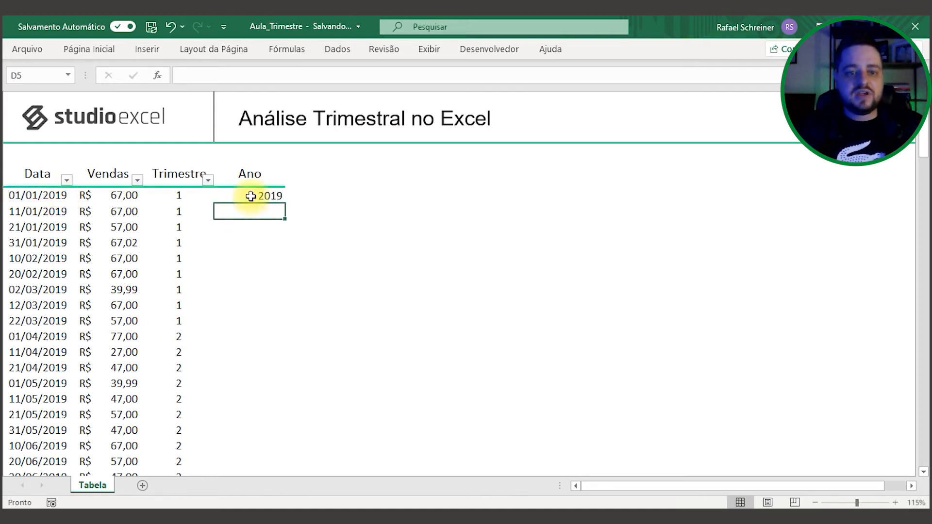
click(250, 196)
double_click(285, 203)
click(258, 257)
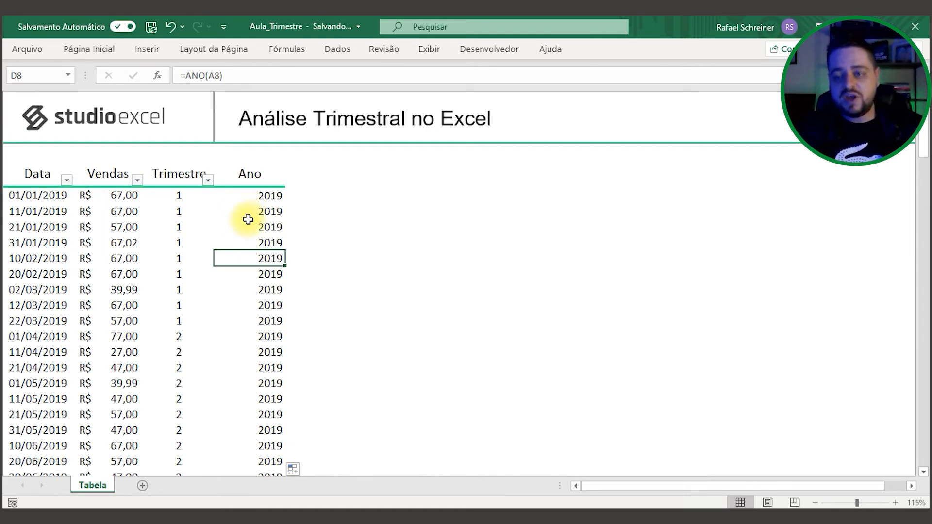
Step: Insert a PivotTable from Tabela!$A$3:$D$157 on the existing worksheet at Tabela!$F$4
click(193, 210)
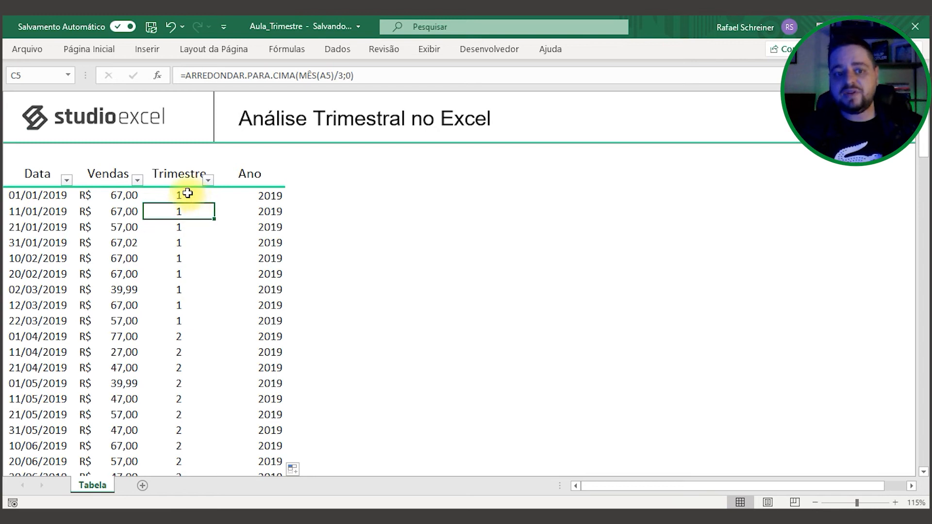
click(191, 195)
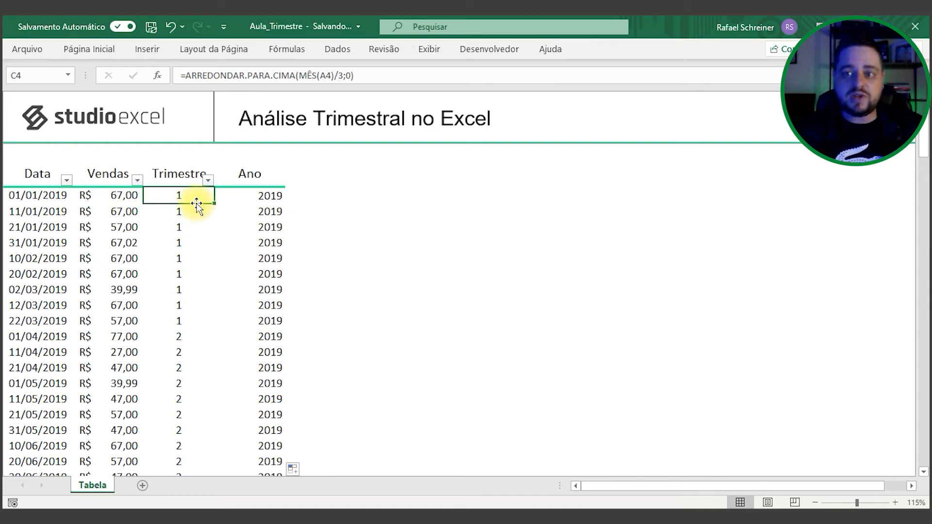
click(249, 211)
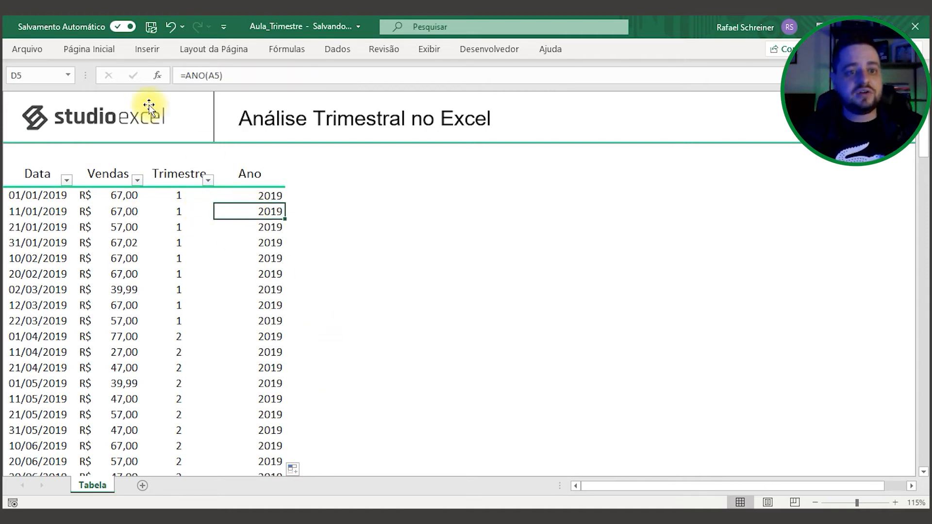
click(147, 48)
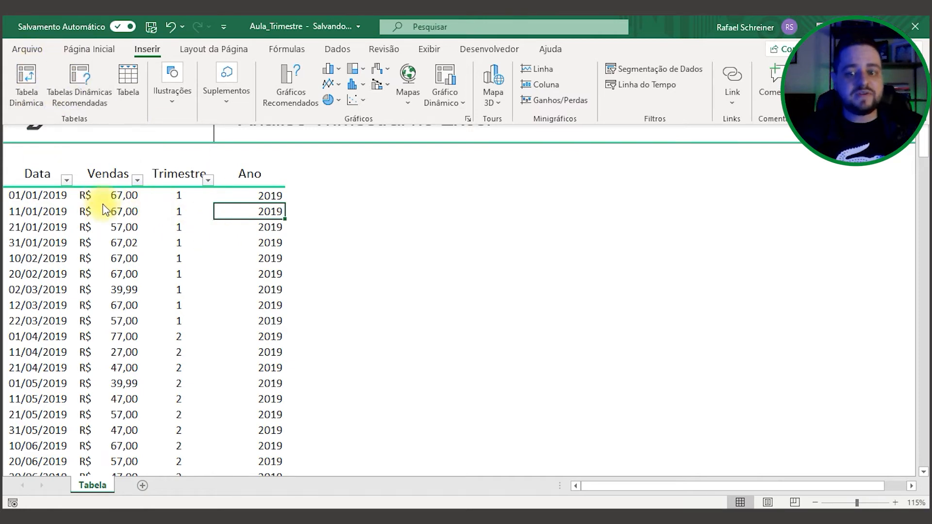
click(27, 84)
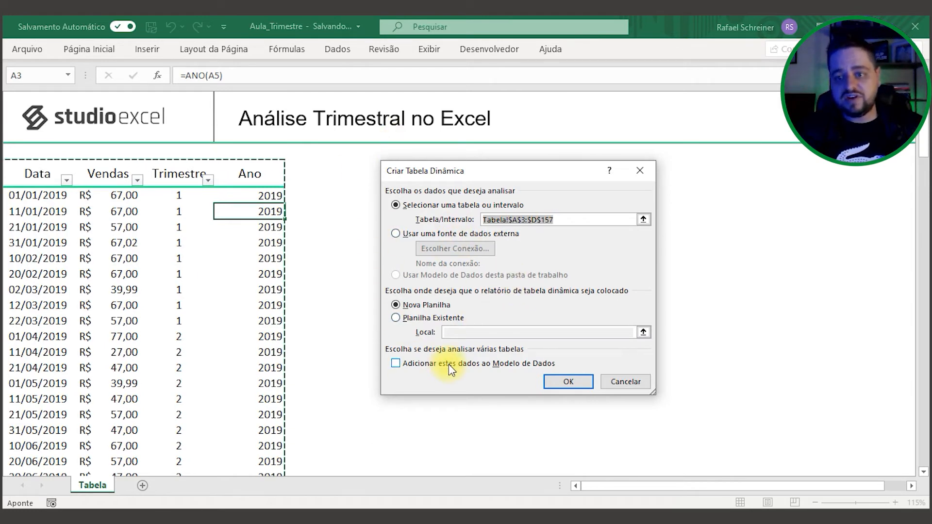
click(405, 318)
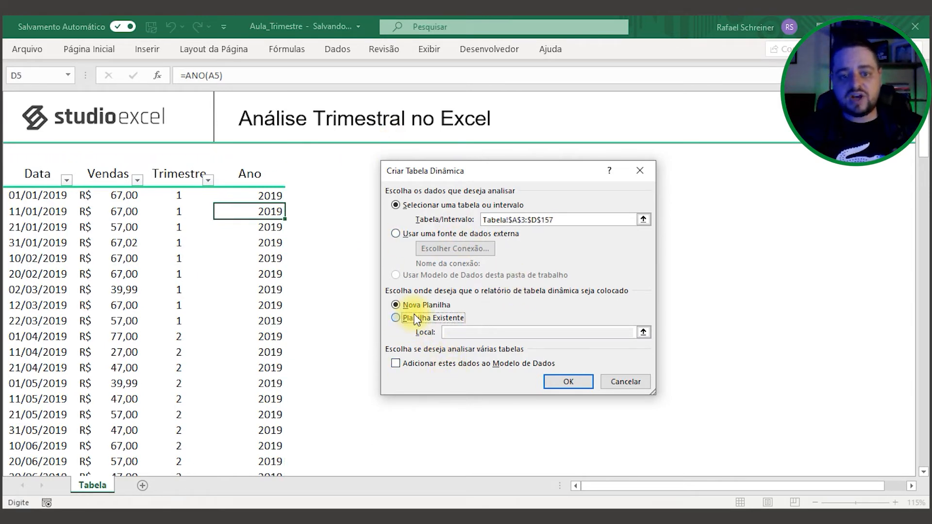
drag(418, 172, 438, 276)
click(374, 181)
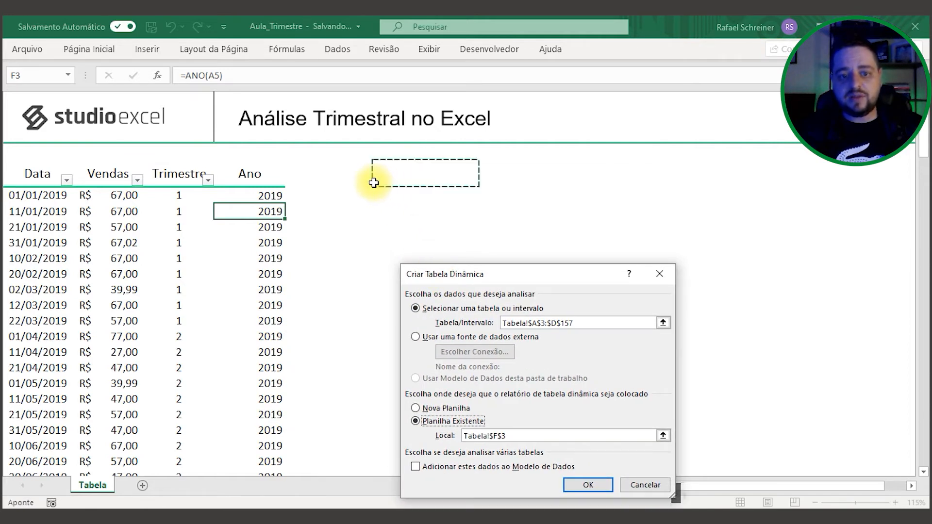
click(382, 198)
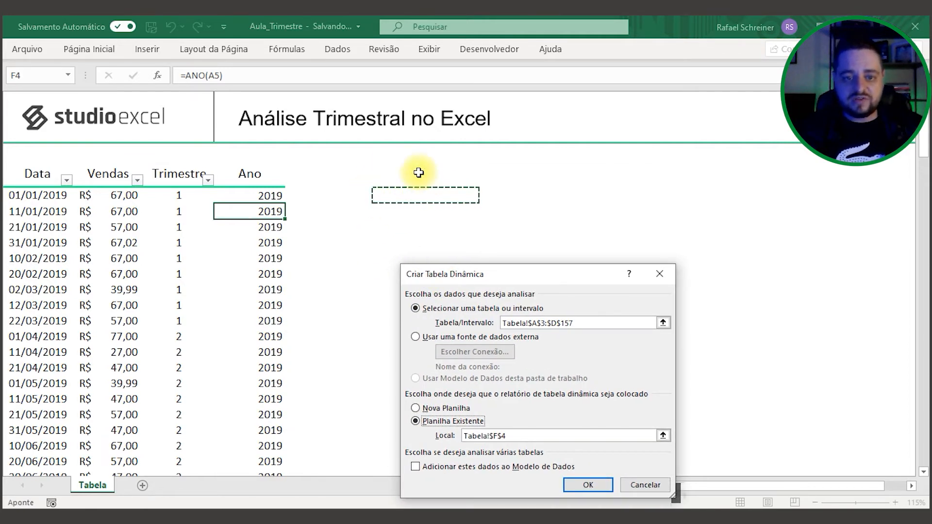
drag(534, 435, 457, 435)
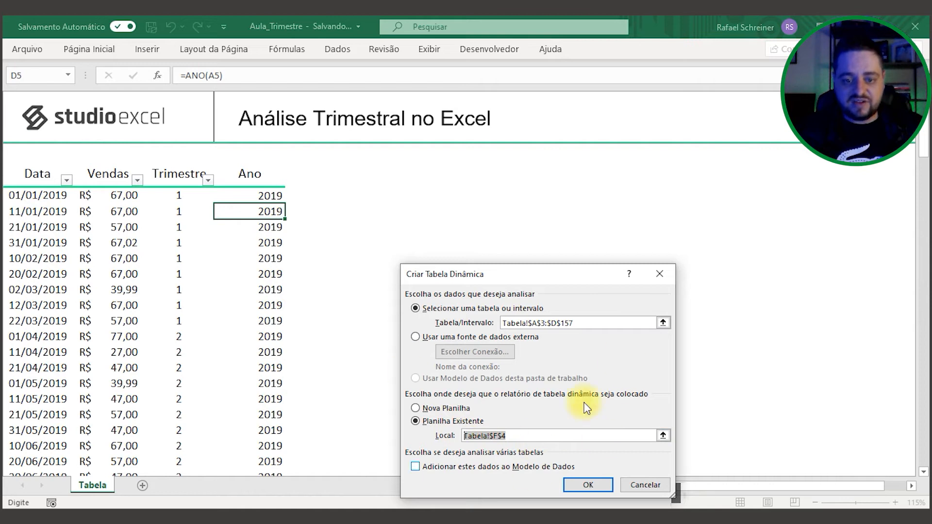
drag(545, 278, 492, 180)
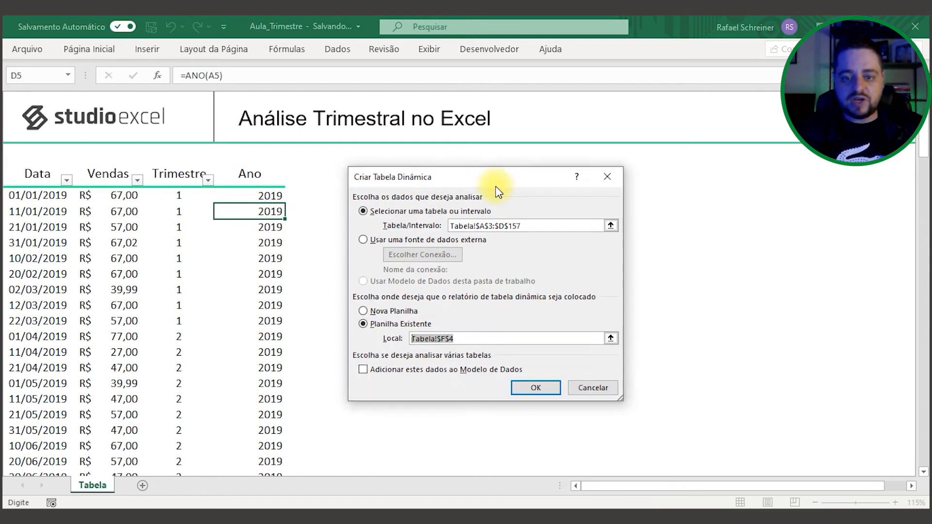
click(536, 388)
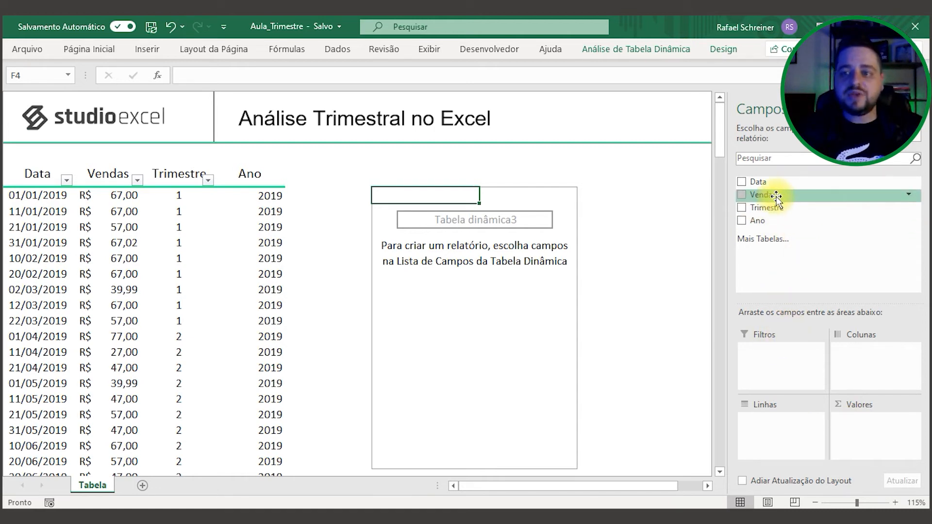
Step: Add Vendas to the PivotTable's values and Data to its rows
drag(777, 197, 863, 419)
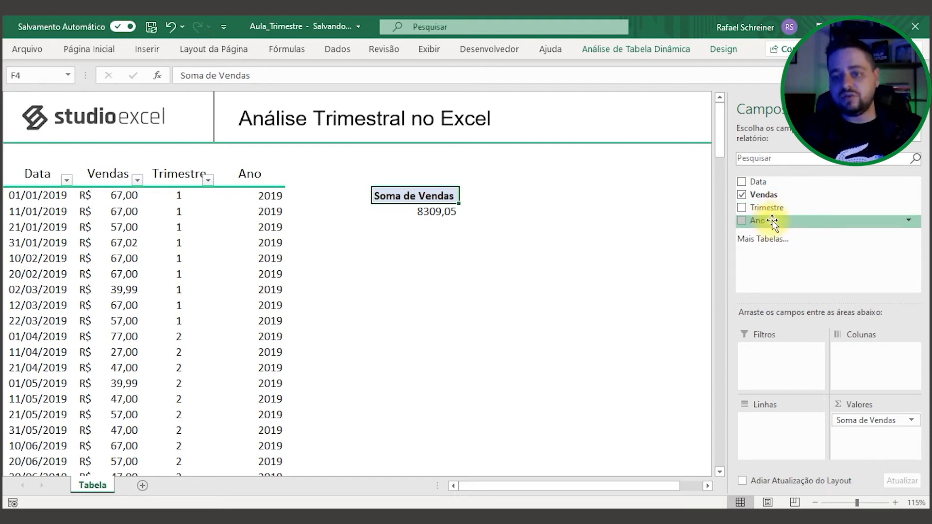
drag(778, 213, 778, 350)
click(778, 351)
click(790, 374)
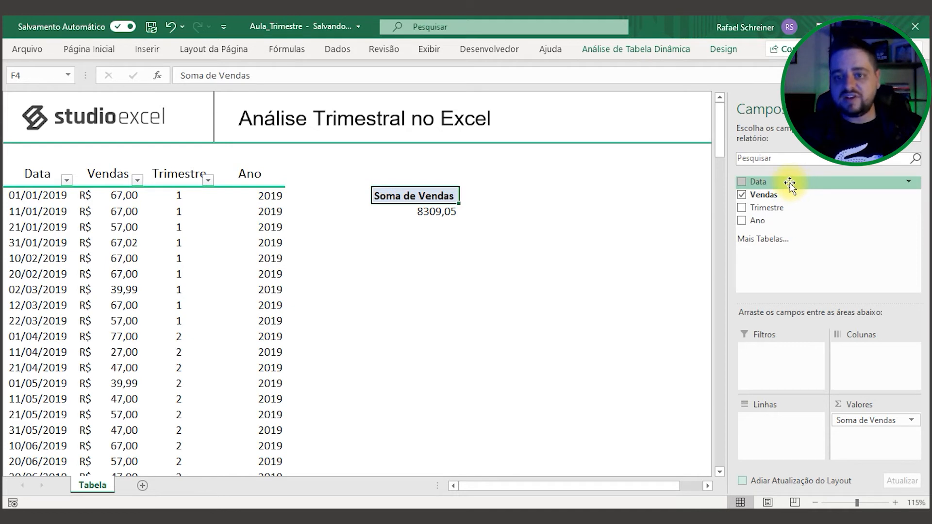
drag(788, 182, 776, 444)
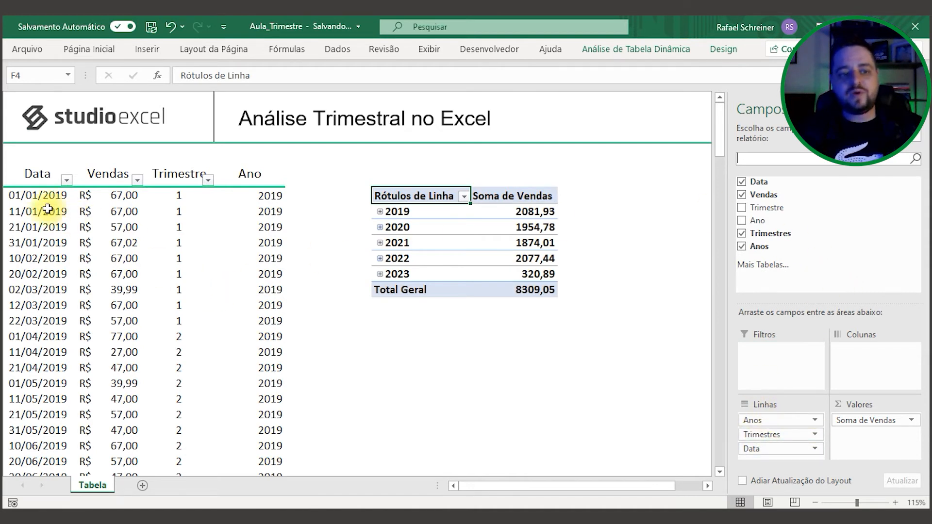
Step: Check the number format of the date in A7 and return to the PivotTable
click(34, 240)
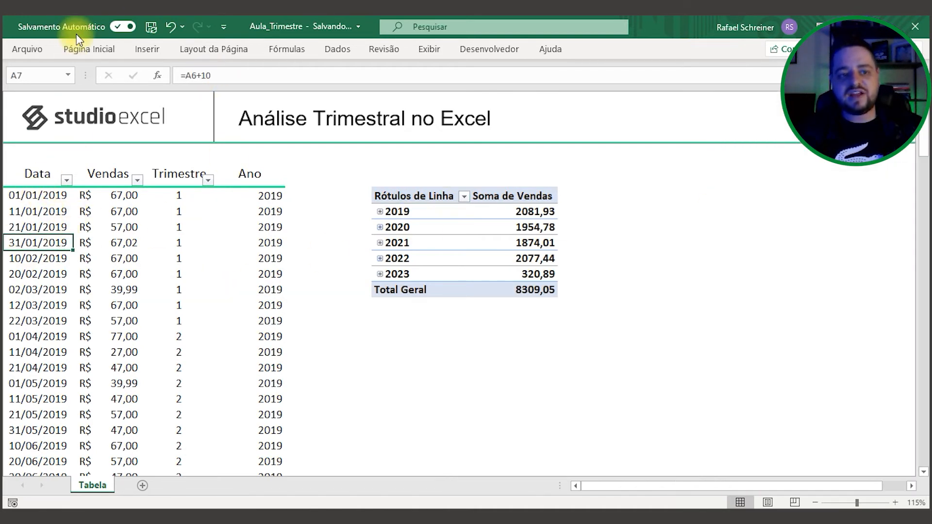
click(89, 49)
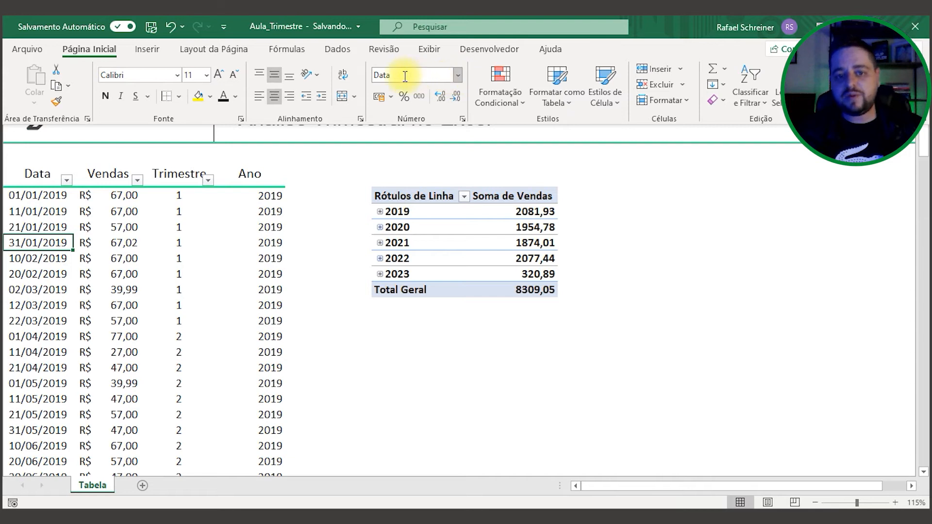
click(454, 223)
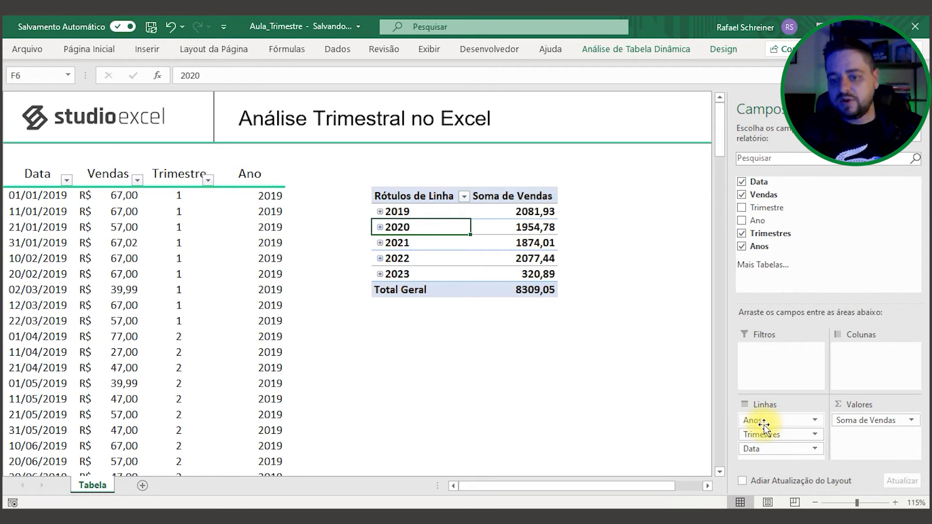
Step: Move Data above Anos in the PivotTable rows and remove both fields, keeping only Trimestres
drag(776, 449, 773, 419)
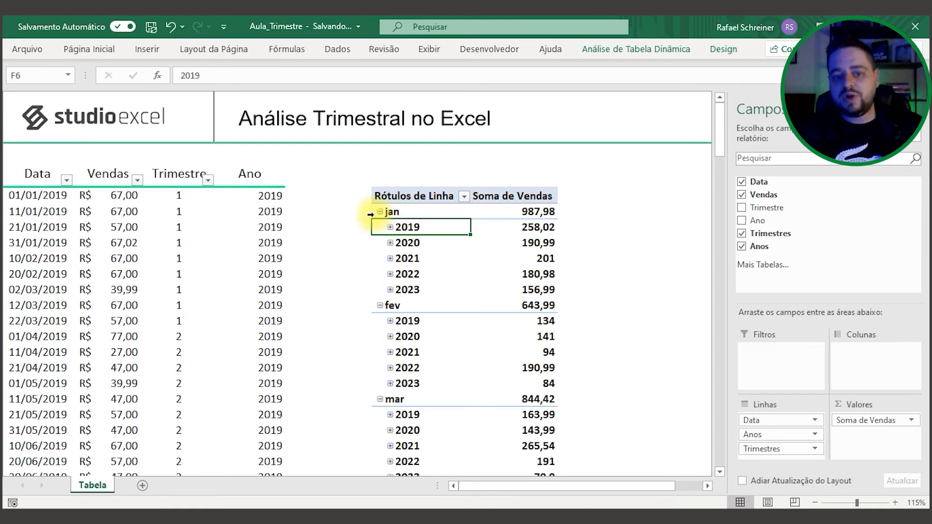
click(767, 422)
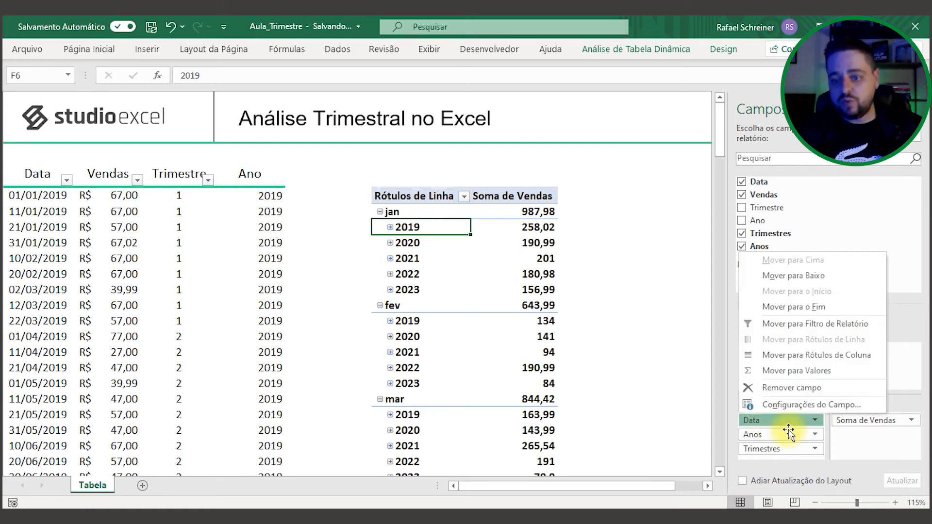
click(772, 387)
click(766, 423)
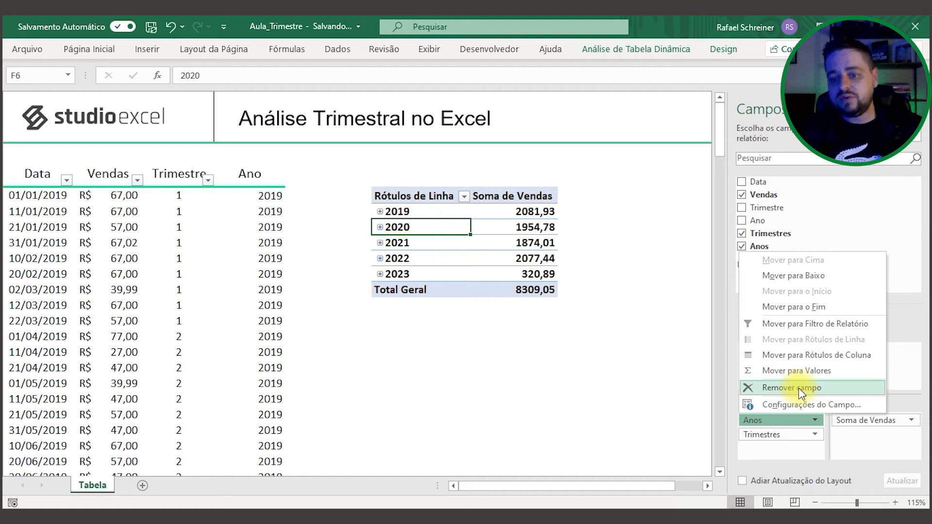
click(799, 388)
Step: Place Anos in the PivotTable columns and review the quarterly sales for each year
click(391, 210)
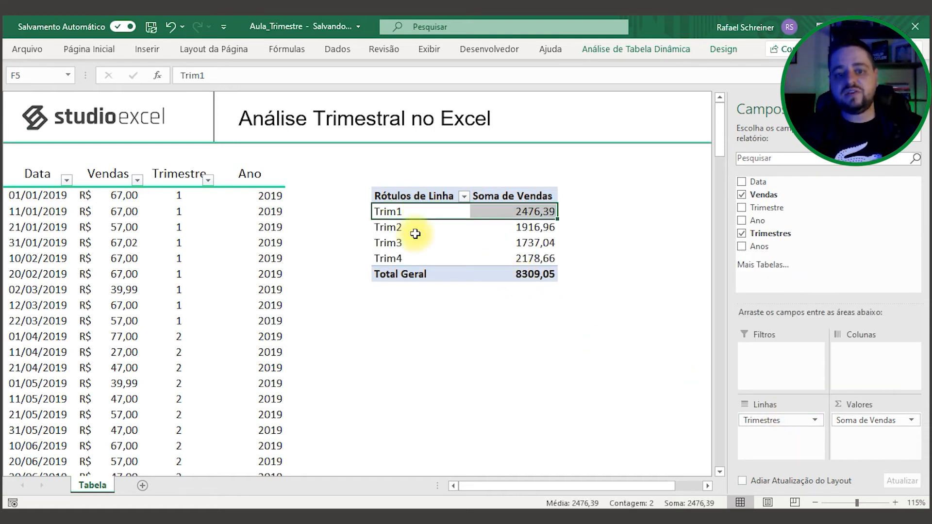
click(536, 255)
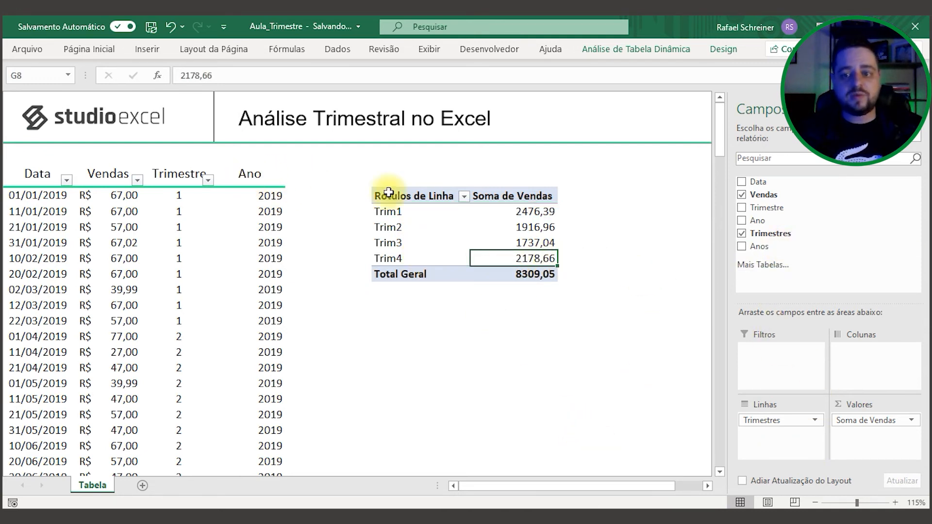
drag(791, 247, 842, 359)
drag(570, 482, 613, 483)
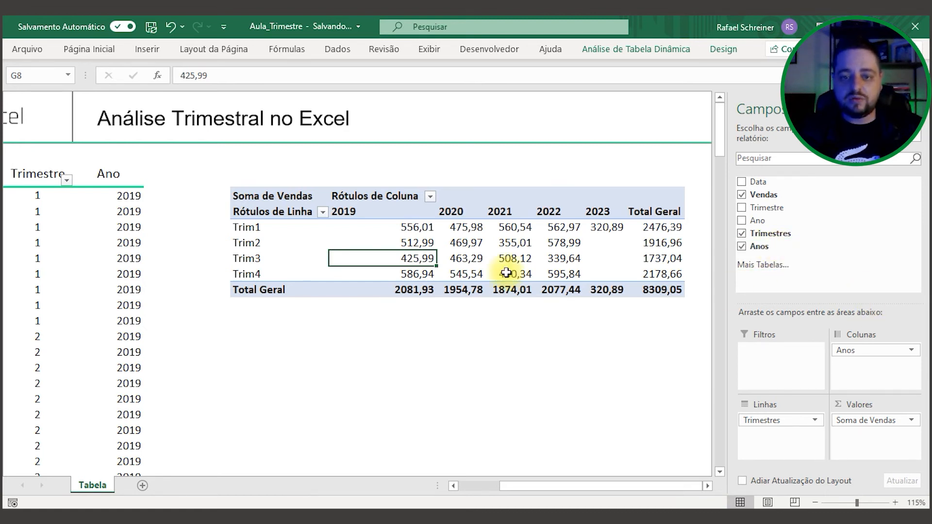
click(272, 231)
drag(273, 236, 278, 274)
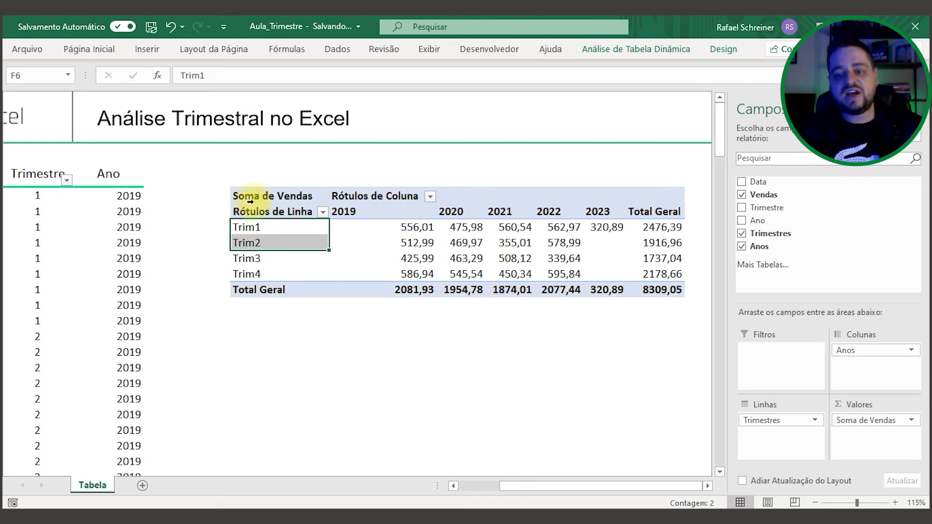
click(565, 258)
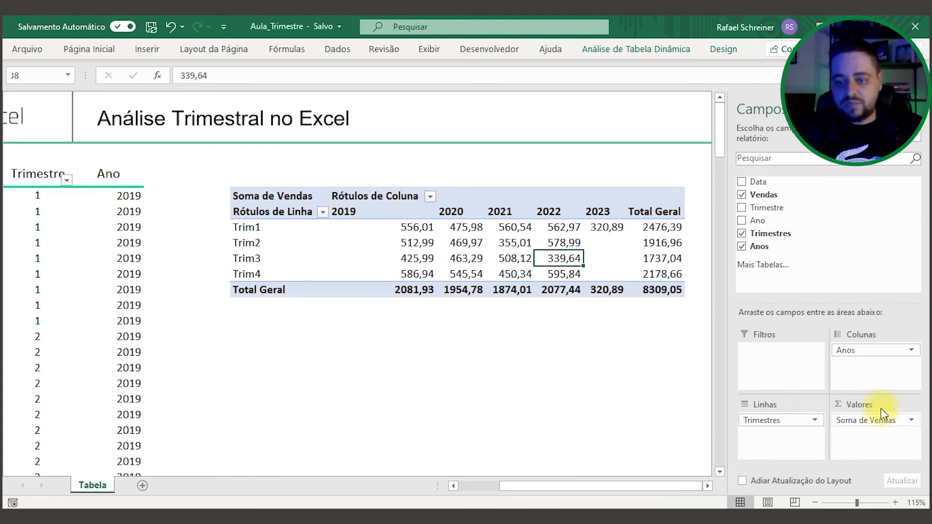
Step: Remove Trimestres from the PivotTable rows and Anos from its columns
click(787, 420)
click(791, 388)
click(869, 350)
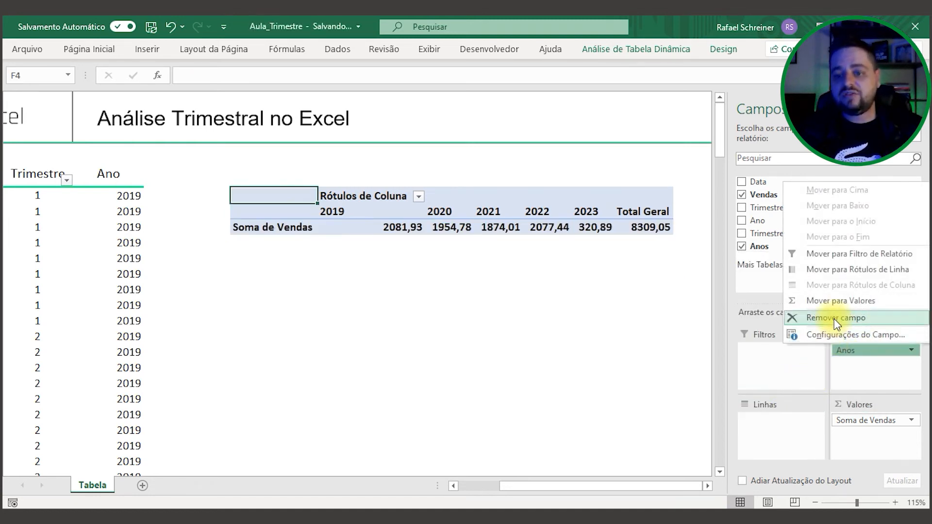
click(835, 319)
Step: Add Data to the PivotTable rows and remove Anos and Trimestres so sales are grouped only by month
drag(760, 182, 778, 432)
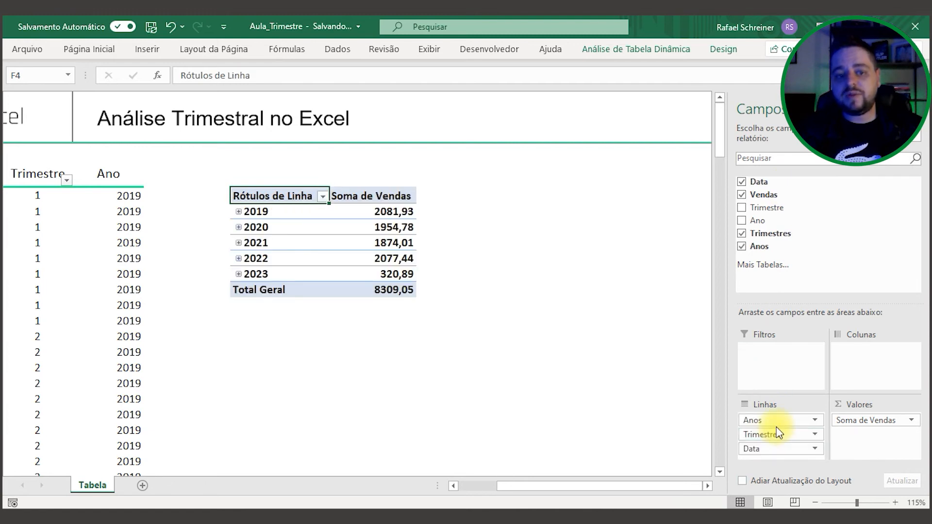
click(798, 420)
click(799, 387)
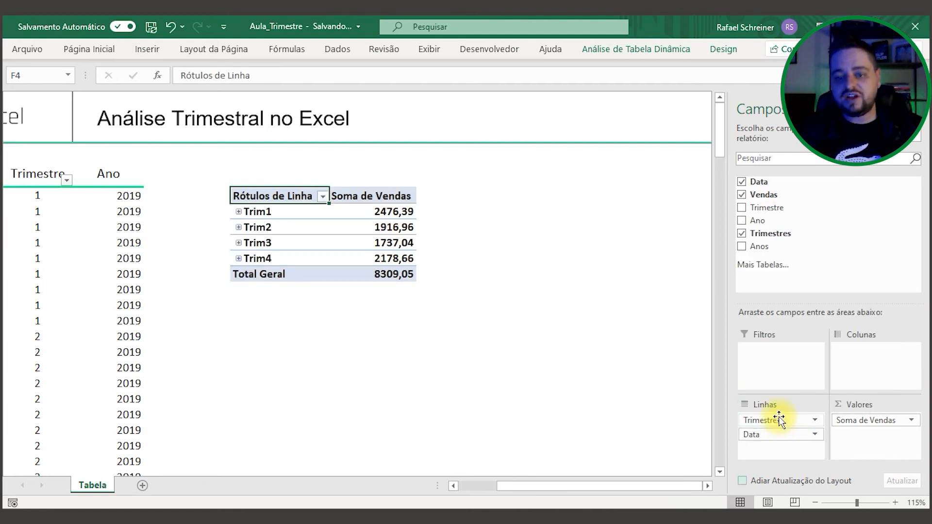
click(778, 419)
click(796, 384)
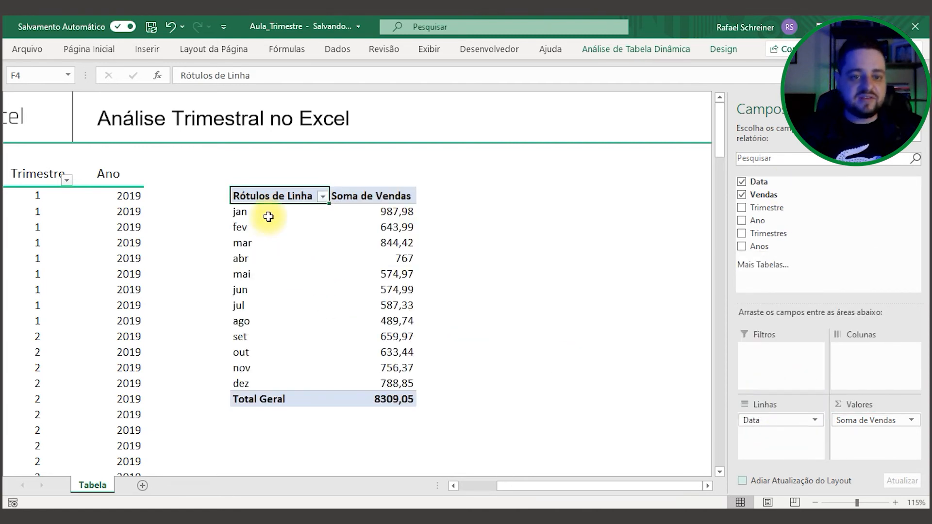
Step: Regroup the PivotTable's month rows by Trimestres only, deselecting Meses and Anos, and check the quarterly sales
drag(268, 216, 272, 384)
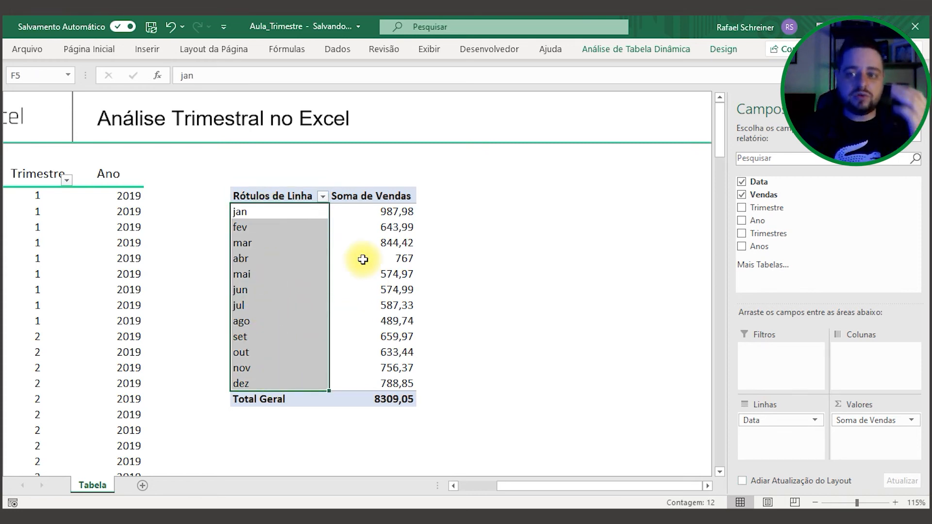
click(637, 53)
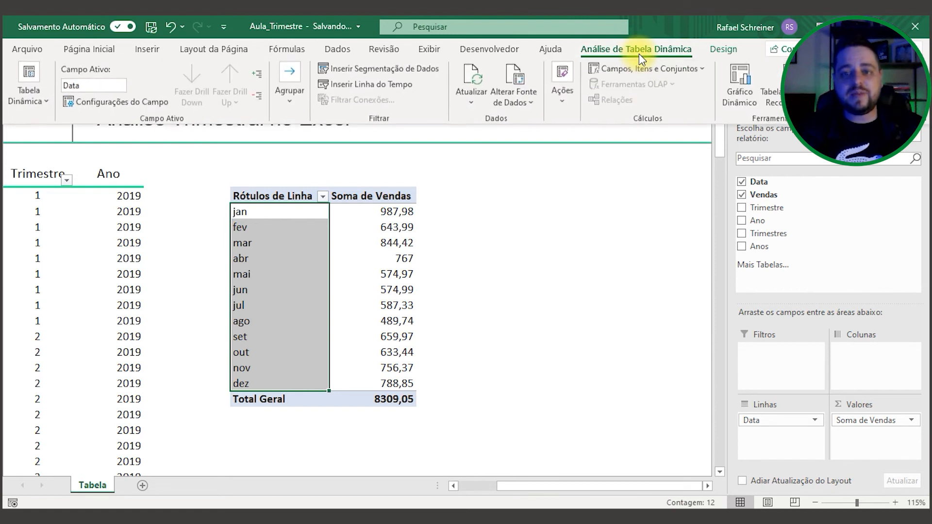
click(290, 107)
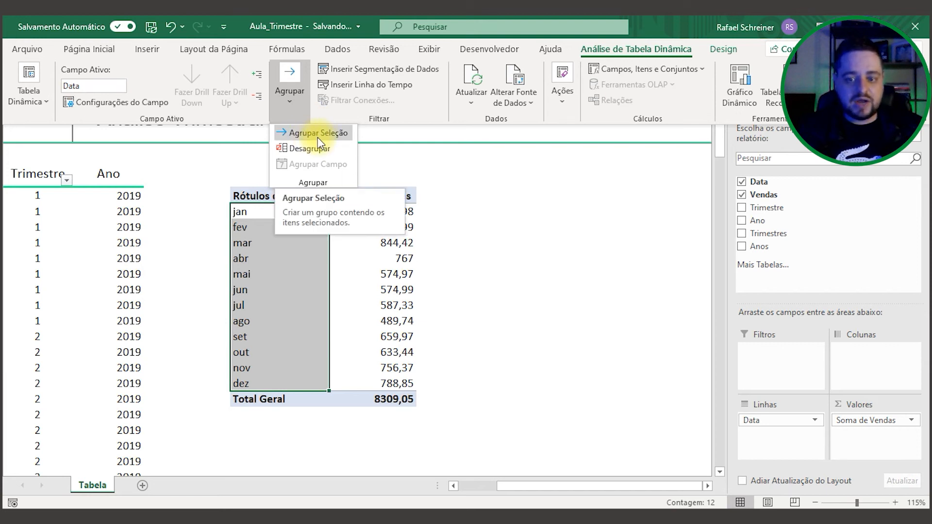
click(305, 135)
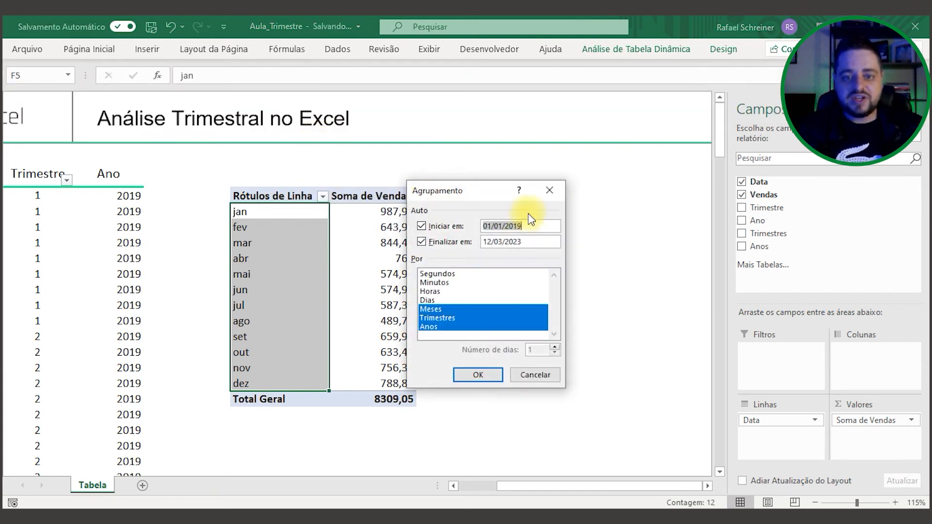
drag(459, 189, 536, 194)
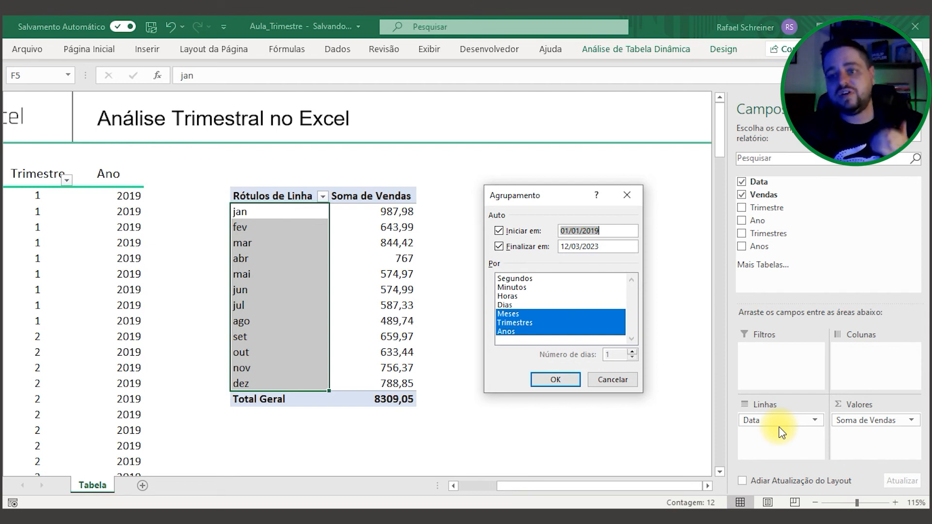
click(534, 313)
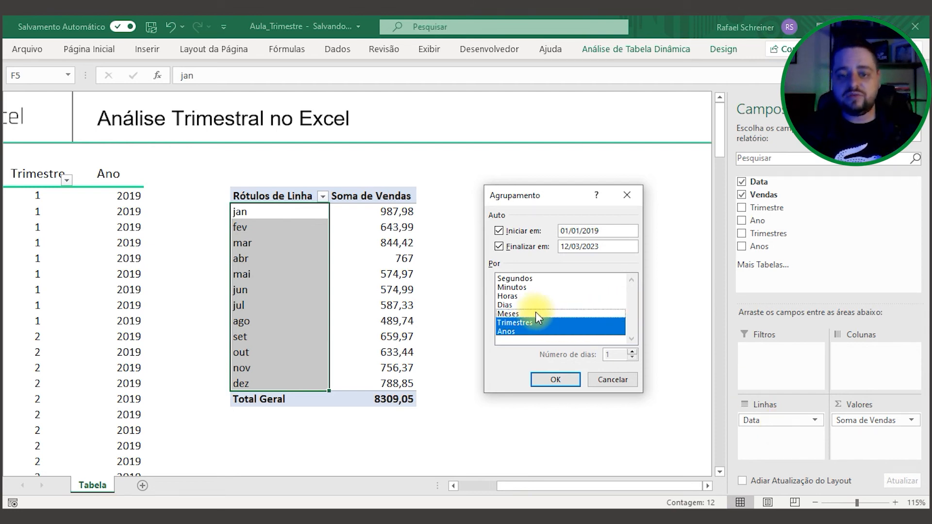
click(523, 331)
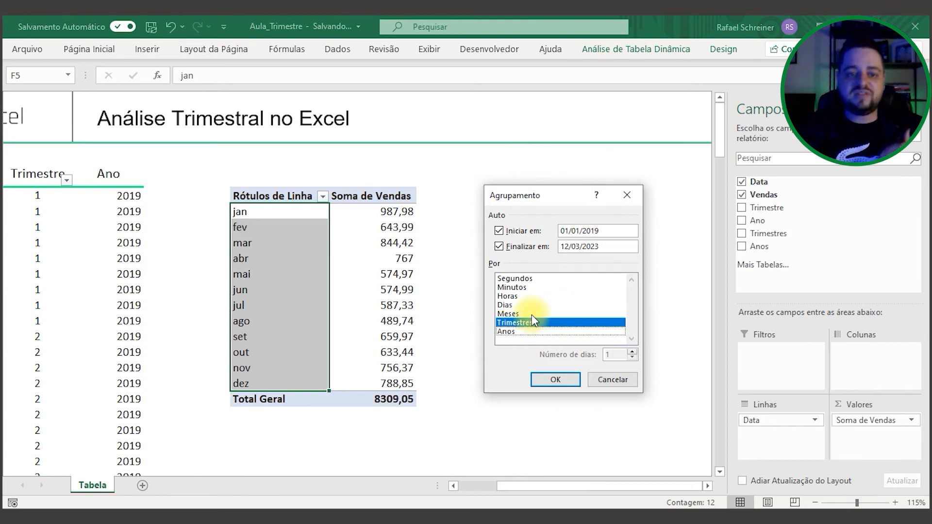
click(556, 383)
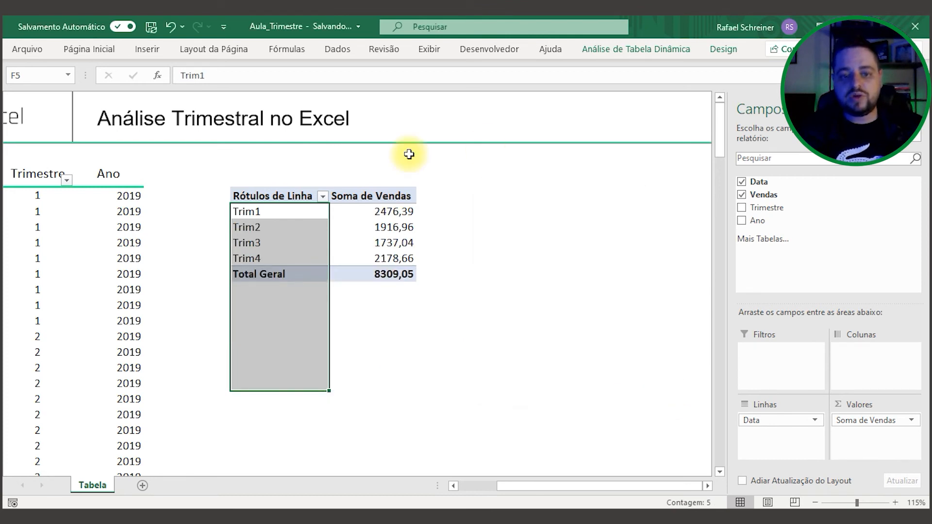
click(374, 242)
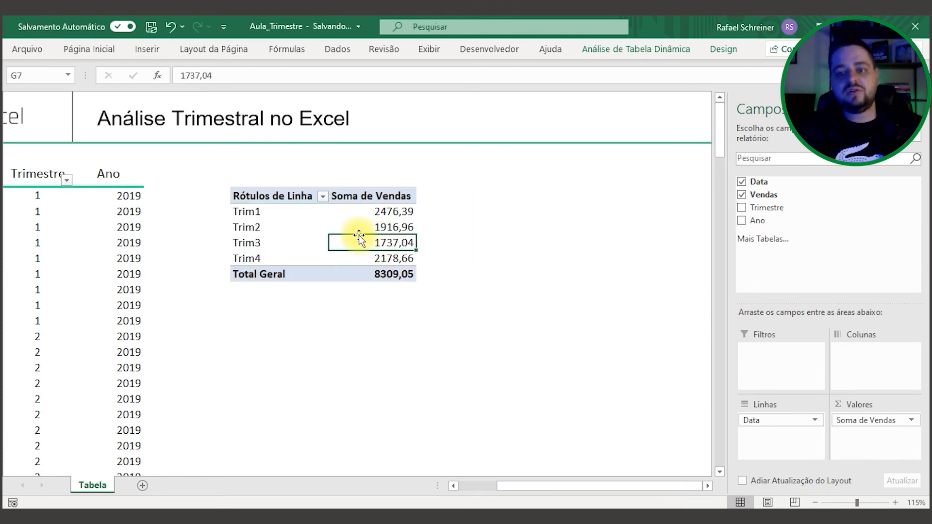
drag(262, 193, 380, 243)
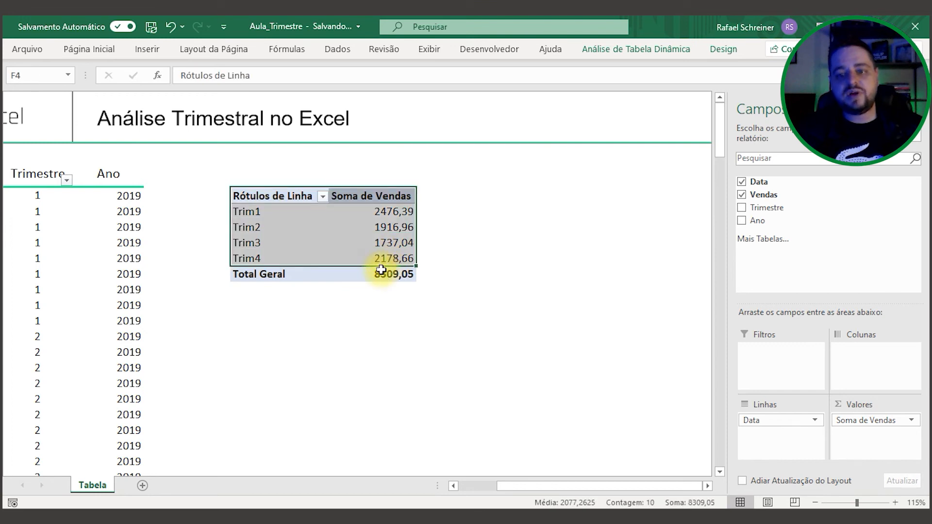
click(389, 276)
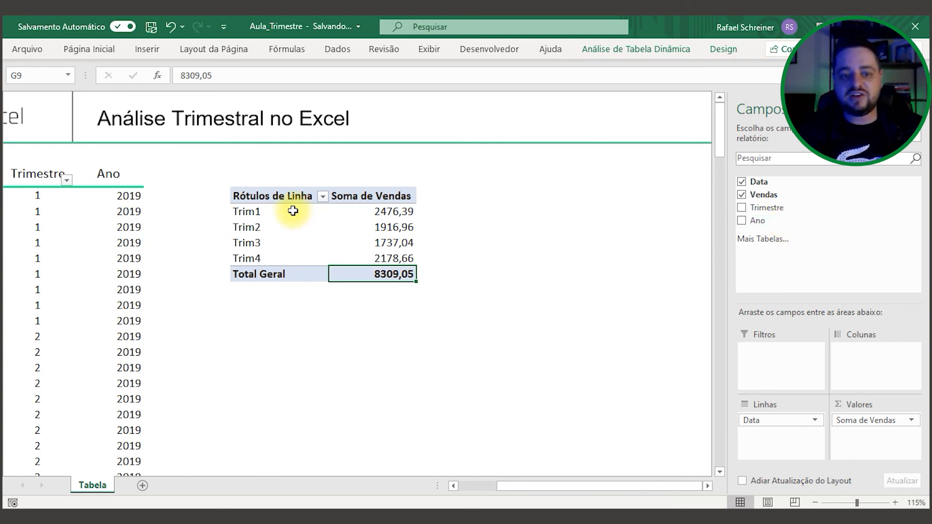
Step: Regroup the PivotTable's quarter rows by both Trimestres and Anos
drag(298, 211, 291, 257)
click(644, 50)
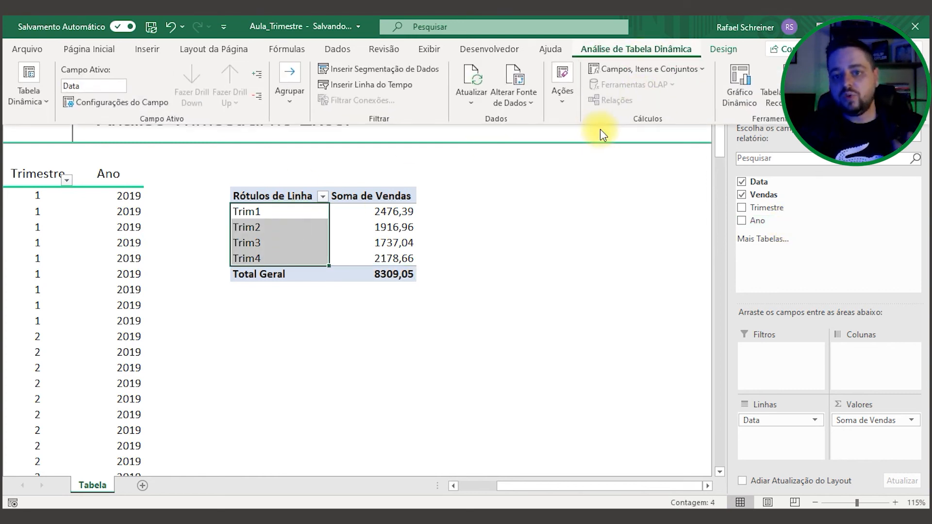
click(289, 85)
click(300, 128)
click(531, 332)
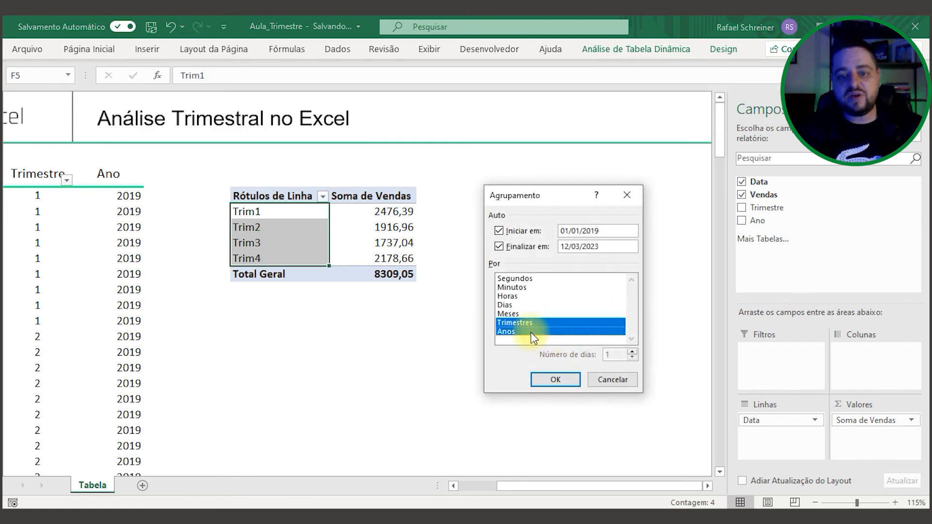
click(555, 381)
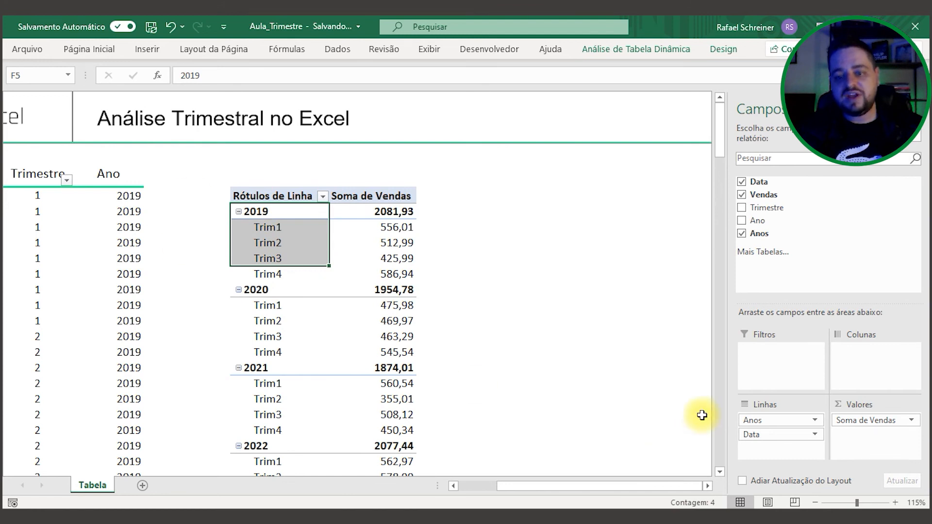
Step: Move Anos from the PivotTable rows to its columns, keeping the quarters in Data as rows
drag(775, 425, 822, 349)
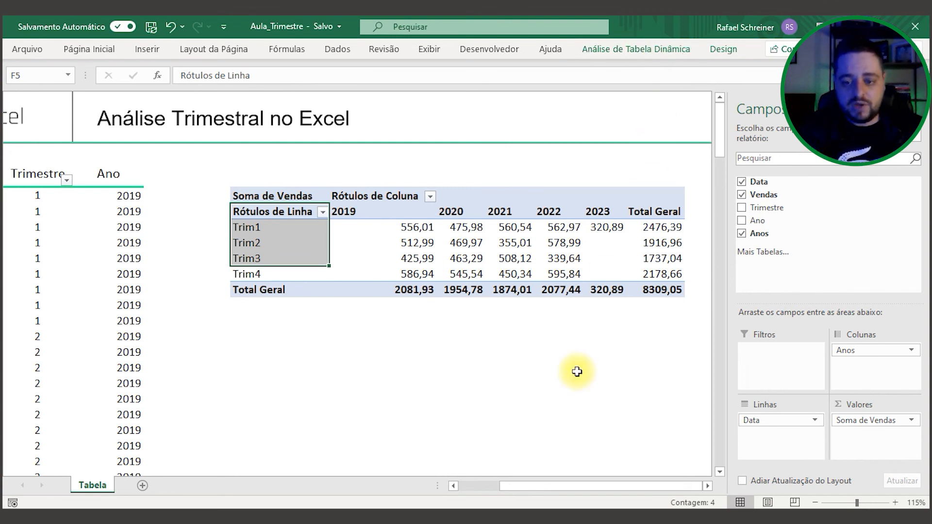
drag(570, 486, 528, 488)
click(537, 333)
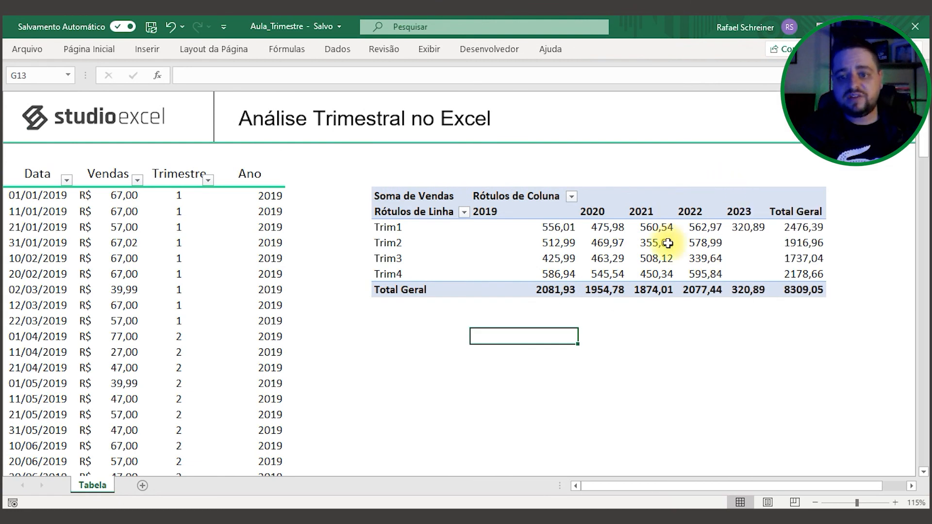
Step: Insert a 2D stacked column chart based on the PivotTable of quarterly sales by year
click(531, 233)
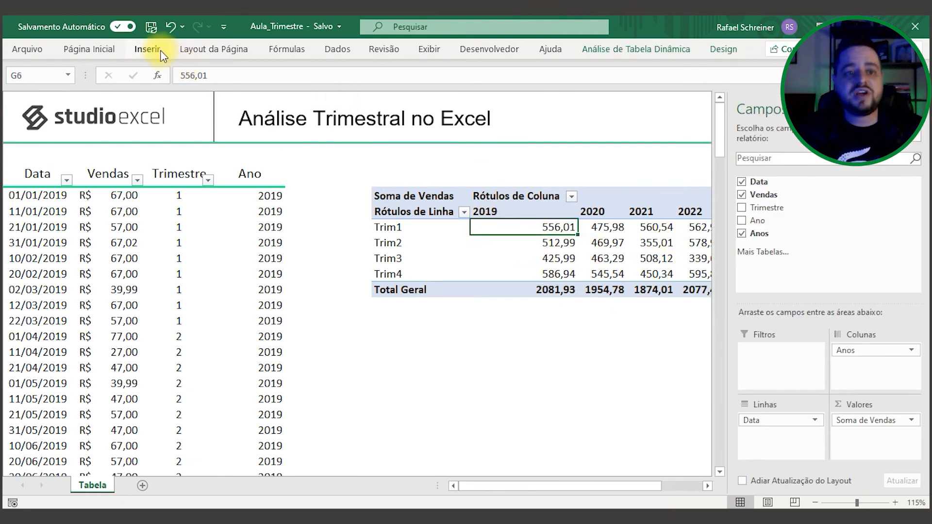
click(160, 49)
click(328, 69)
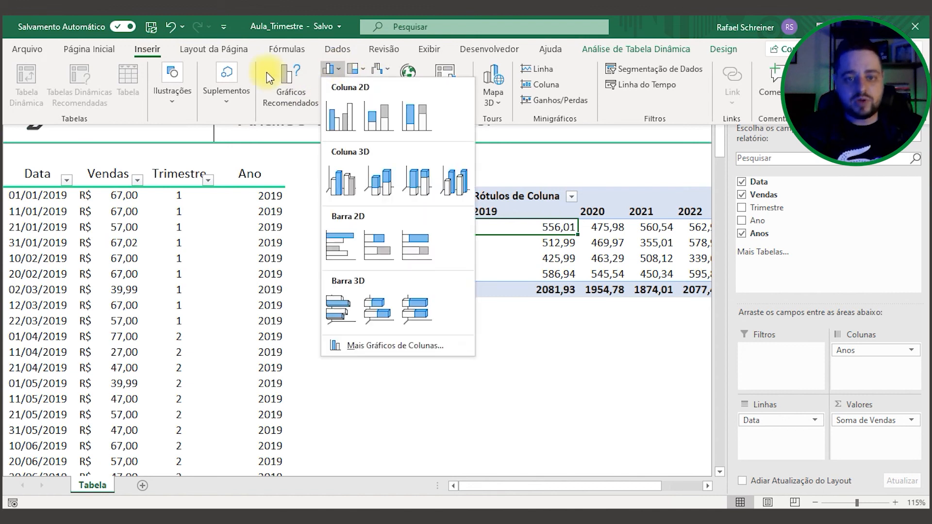
click(384, 116)
Step: Place the stacked column chart directly below the PivotTable and widen it to match the table's width
drag(443, 358, 558, 445)
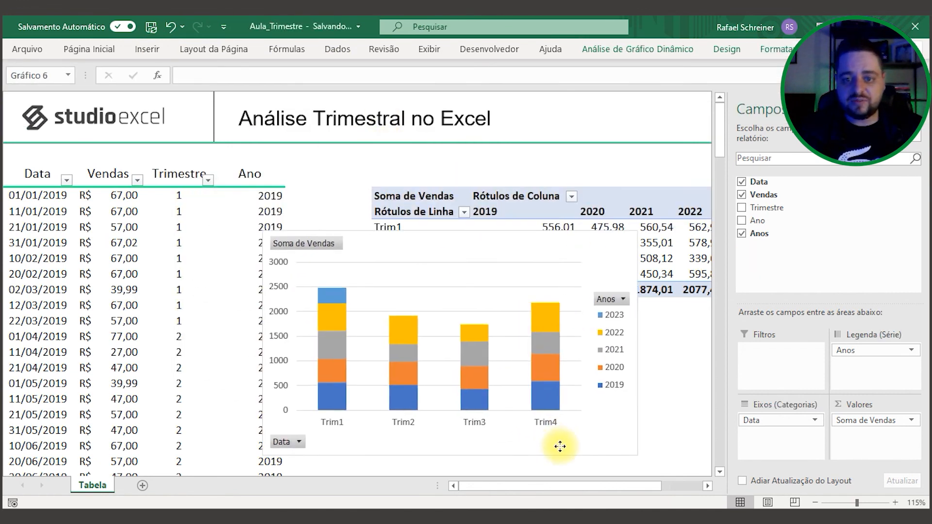
scroll(572, 316, down, 3)
drag(589, 340, 641, 387)
drag(561, 493, 598, 489)
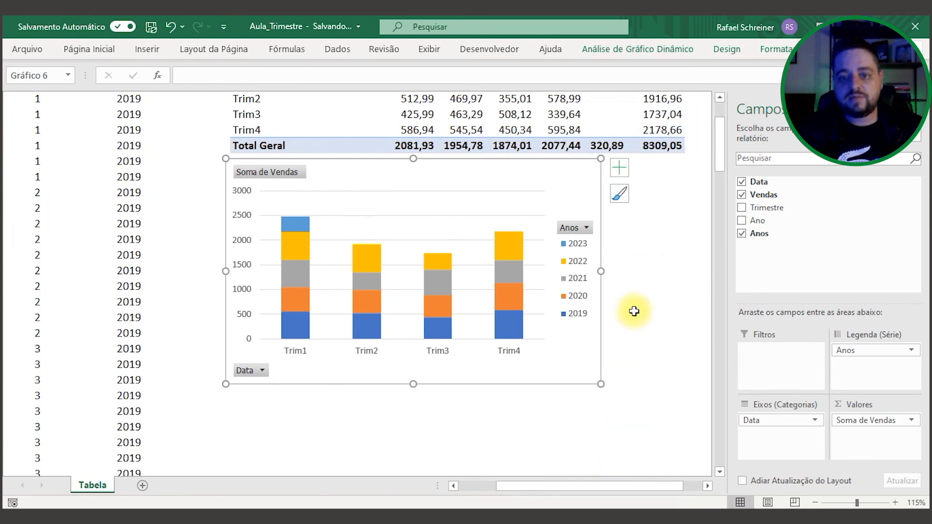
drag(600, 271, 687, 283)
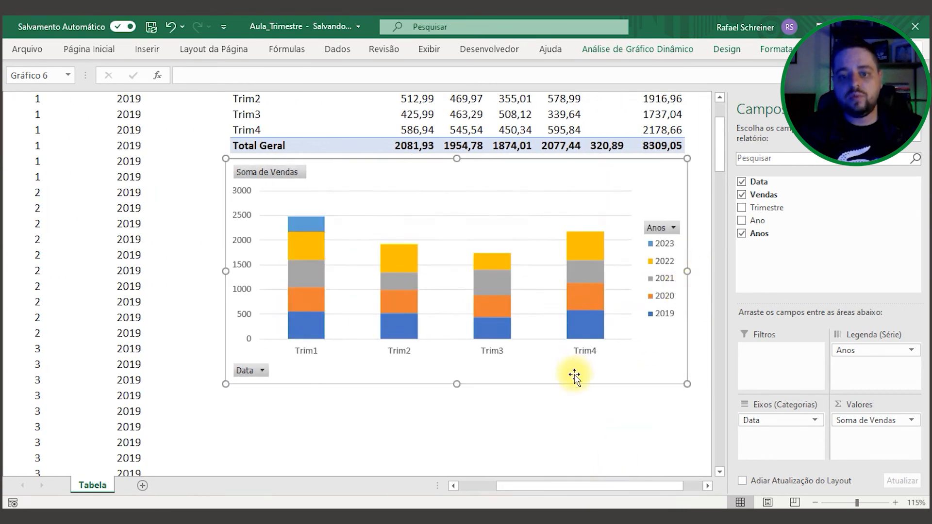
scroll(510, 388, up, 1)
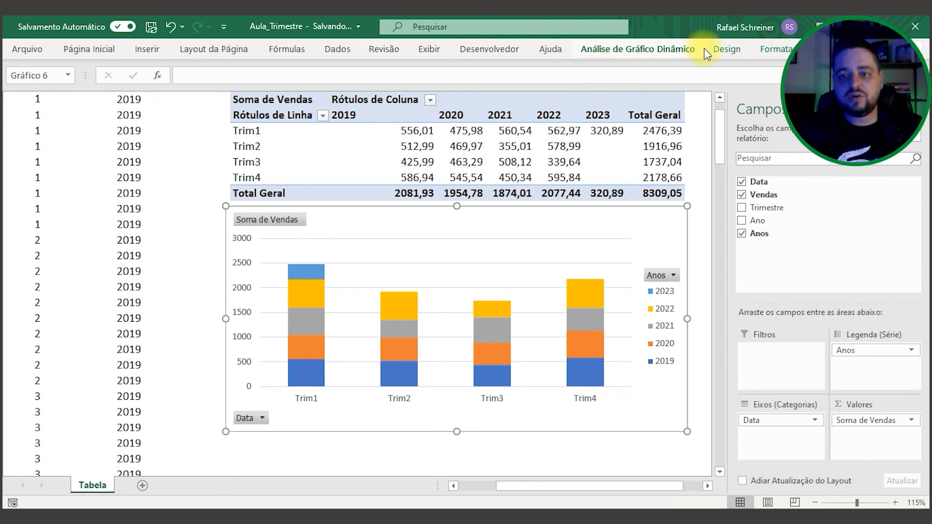
click(717, 54)
click(686, 48)
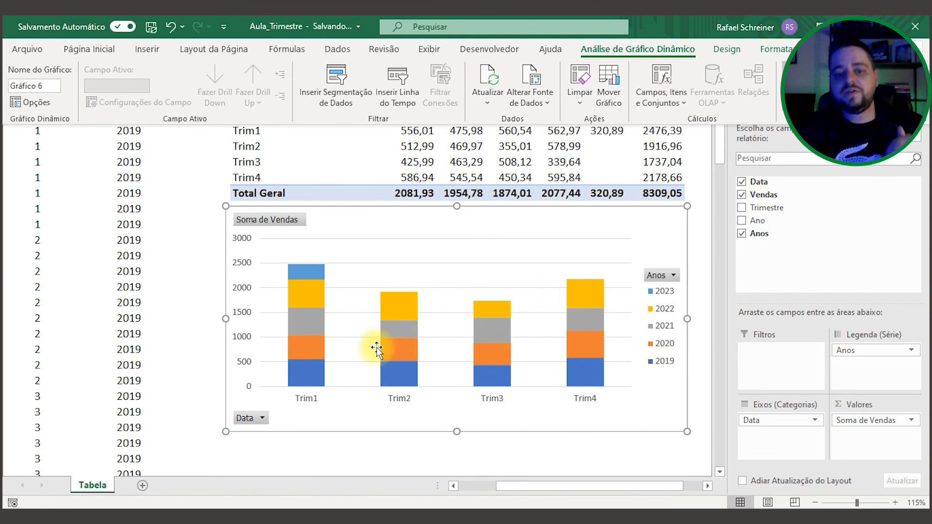
key(ctrl+F1)
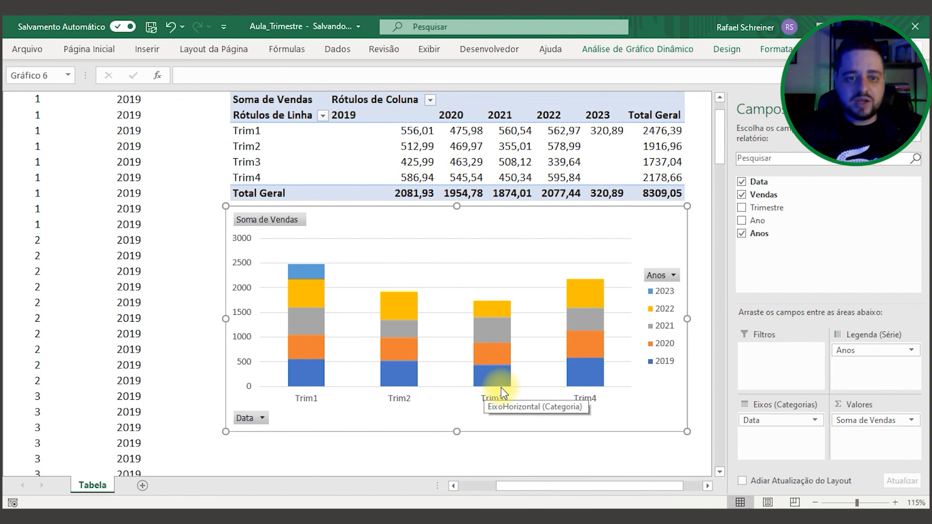
Step: Return to the start of the sales table and inspect the year formula in cell D4
drag(561, 486, 507, 485)
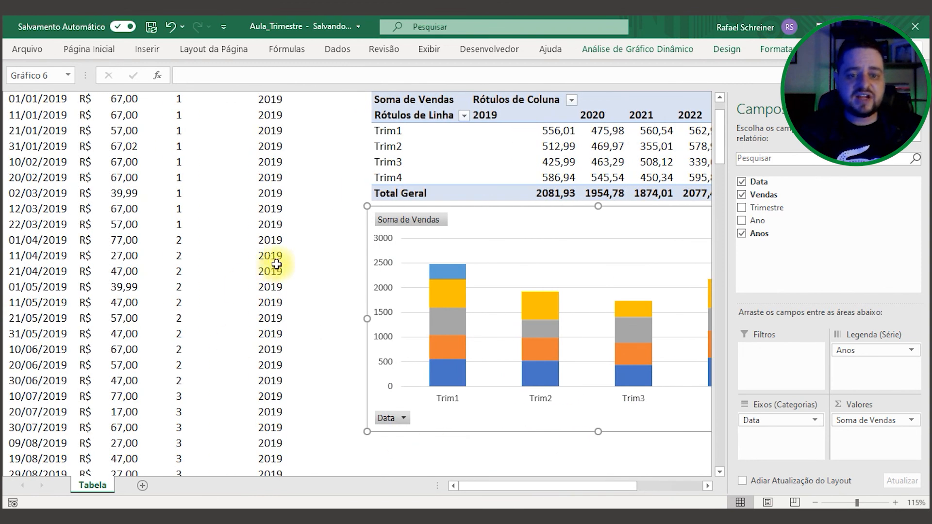
scroll(276, 264, up, 3)
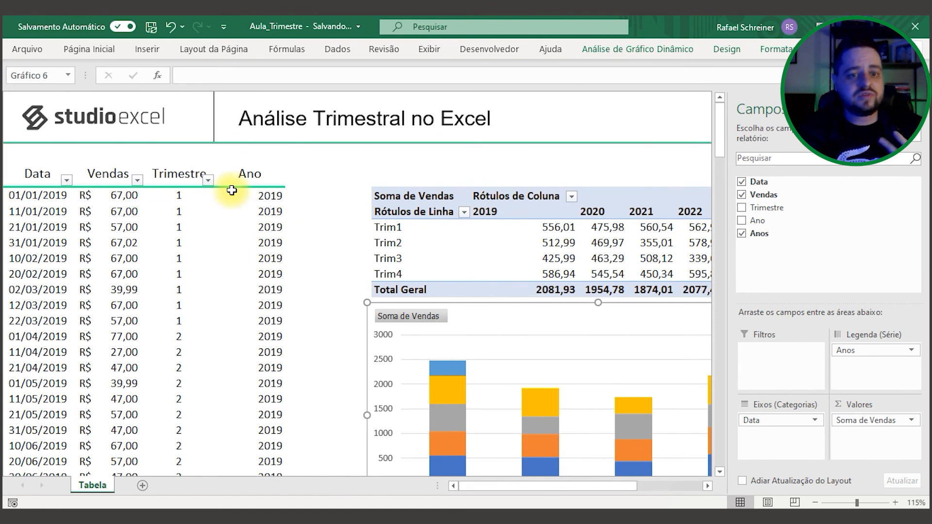
click(231, 192)
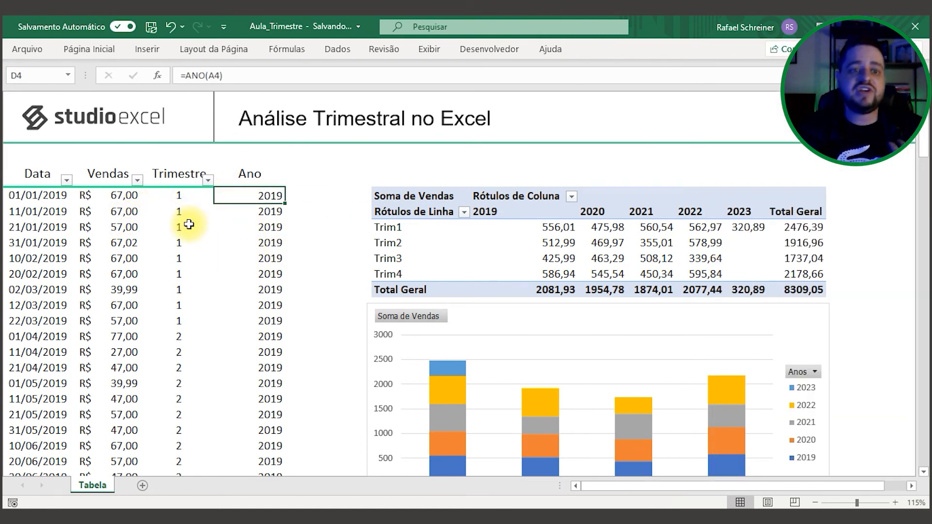